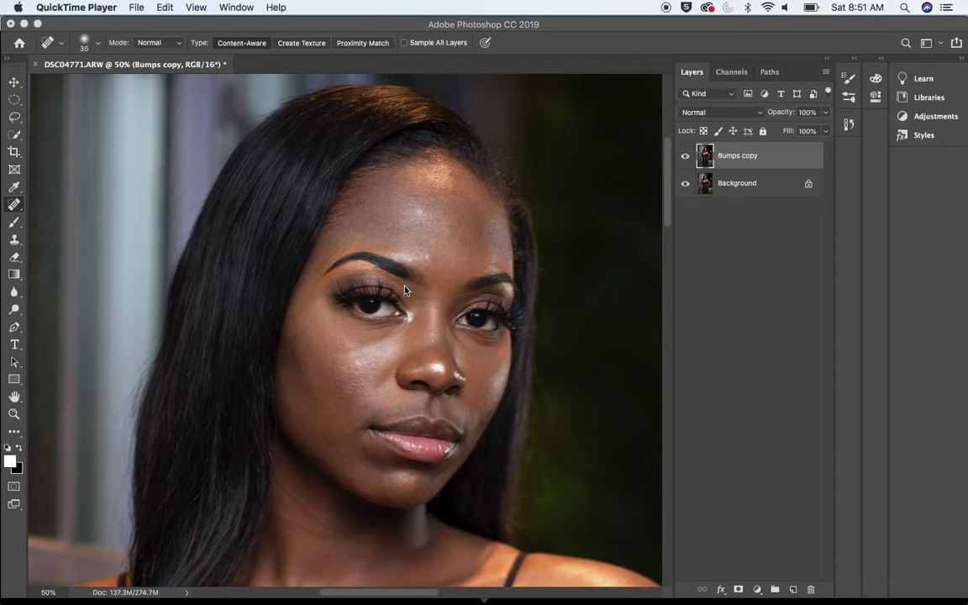
Step: Duplicate the Bumps copy layer twice
click(416, 279)
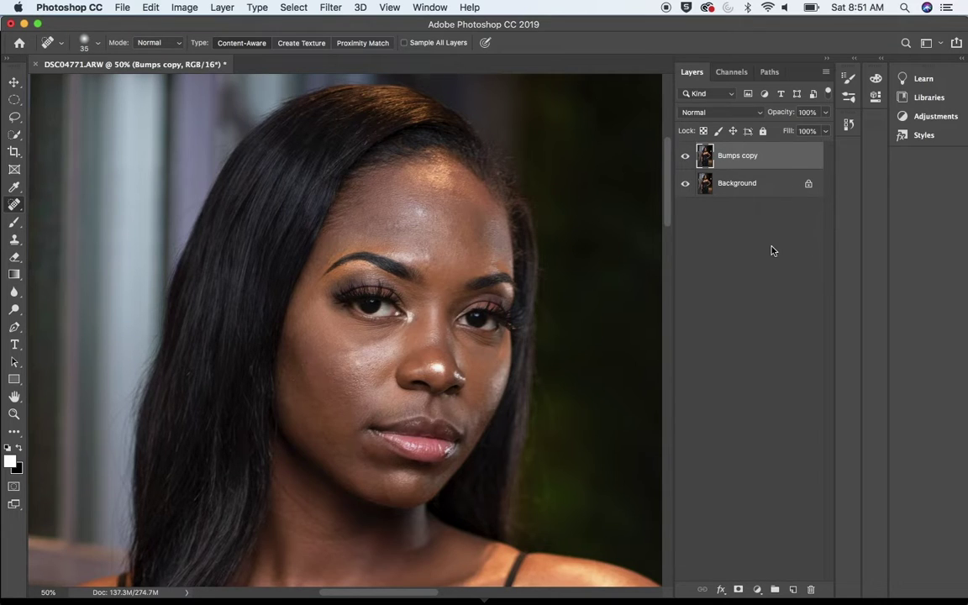
drag(668, 225, 676, 259)
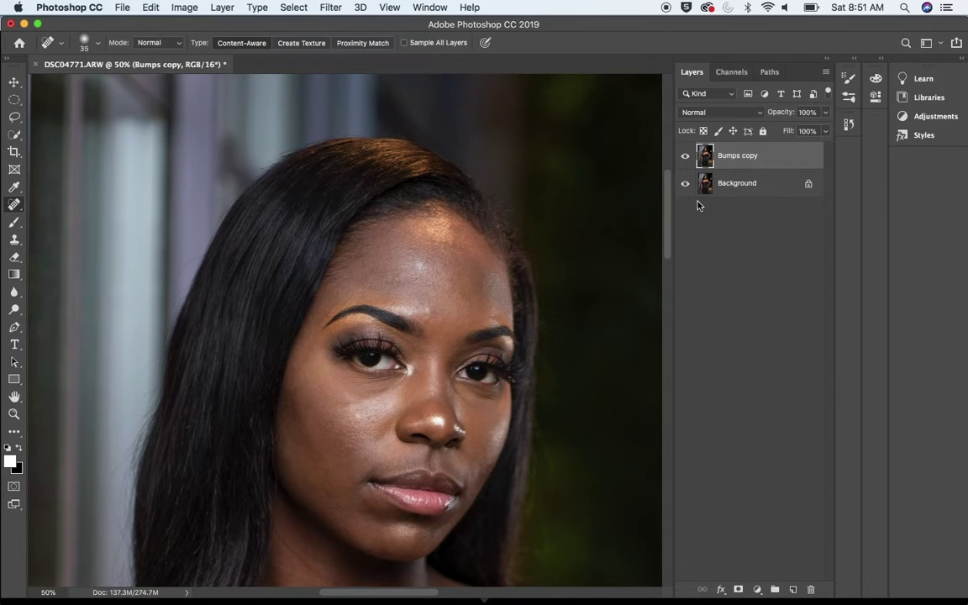
drag(665, 244, 687, 239)
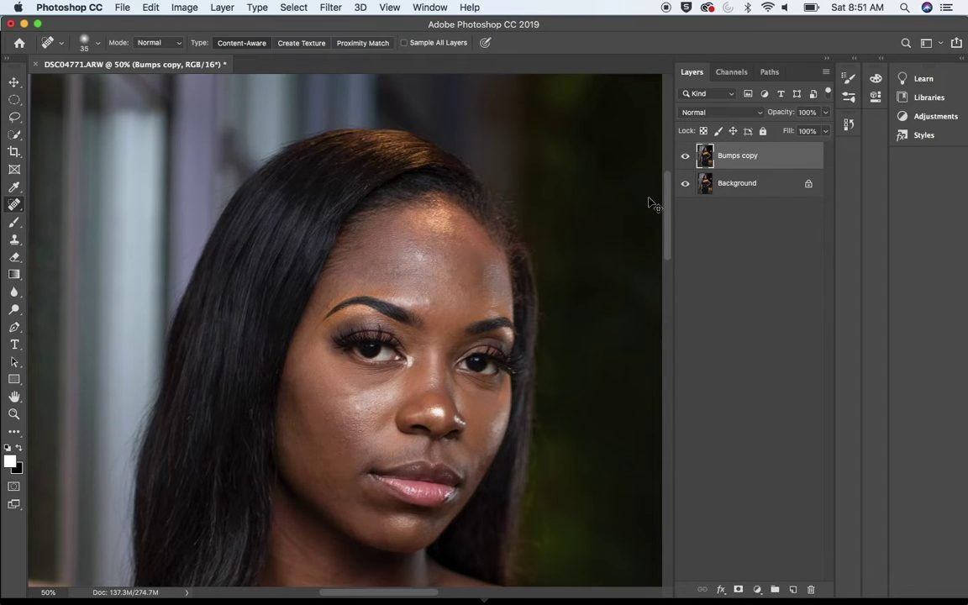
key(super+j)
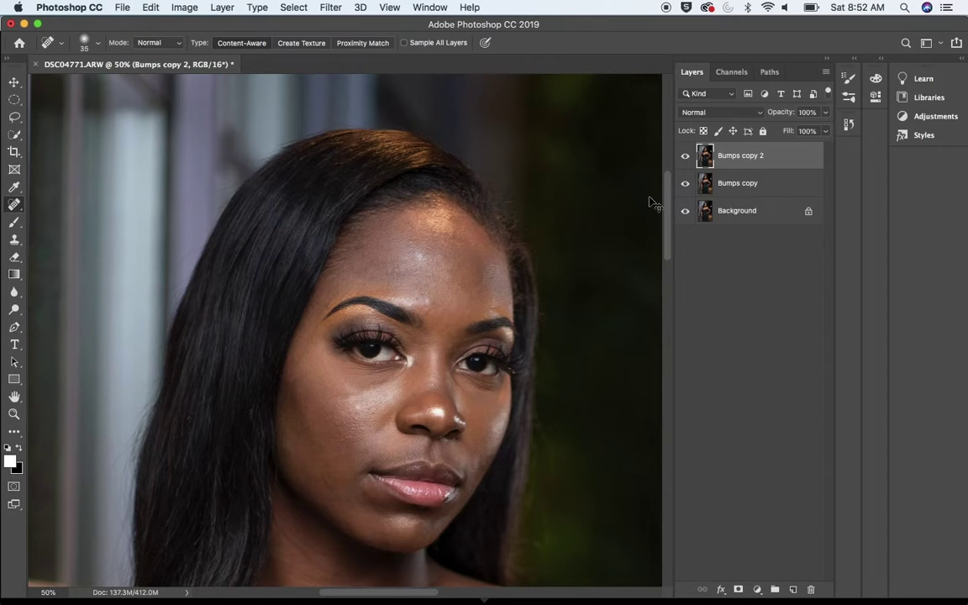
key(super+j)
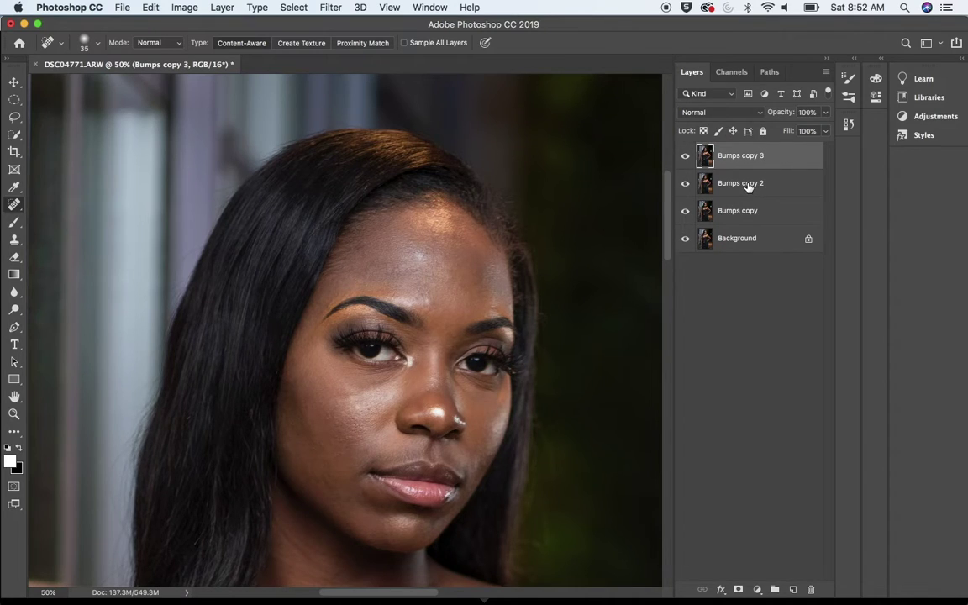
Step: Rename the lower of the two new duplicate layers as Low Res
click(742, 186)
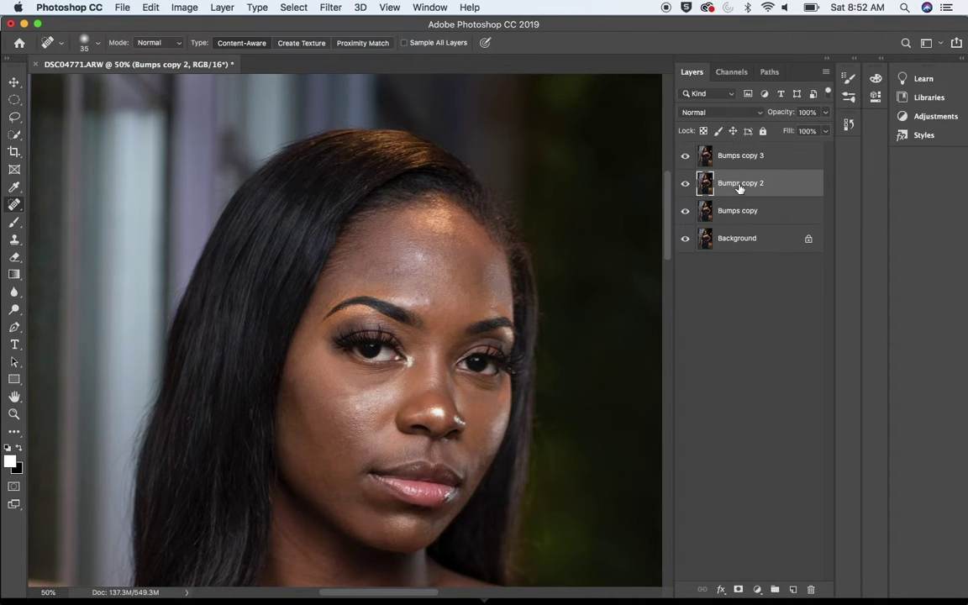
double_click(739, 184)
text(Low Res)
click(782, 185)
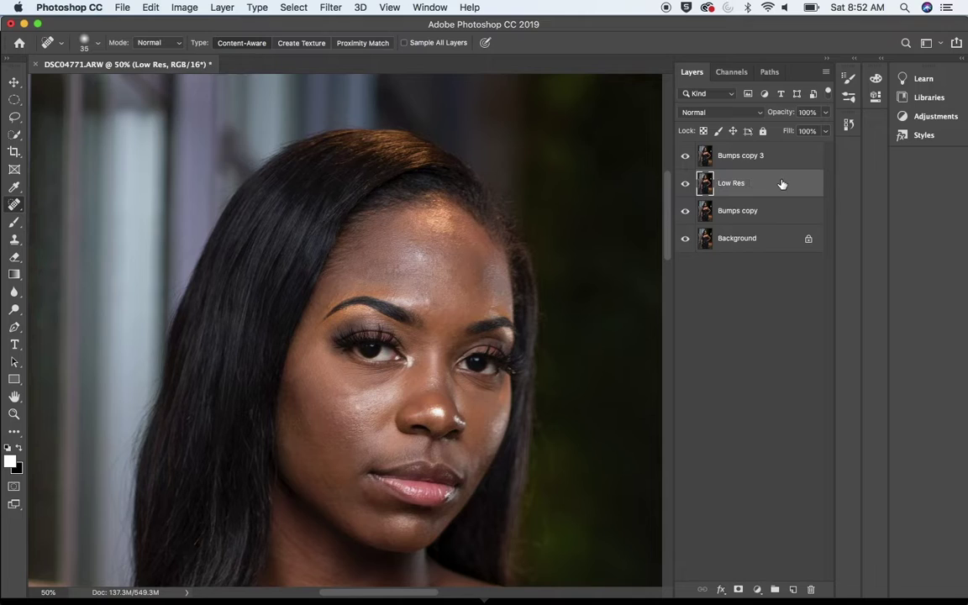
Step: Rename the topmost duplicate layer as Texture
click(739, 160)
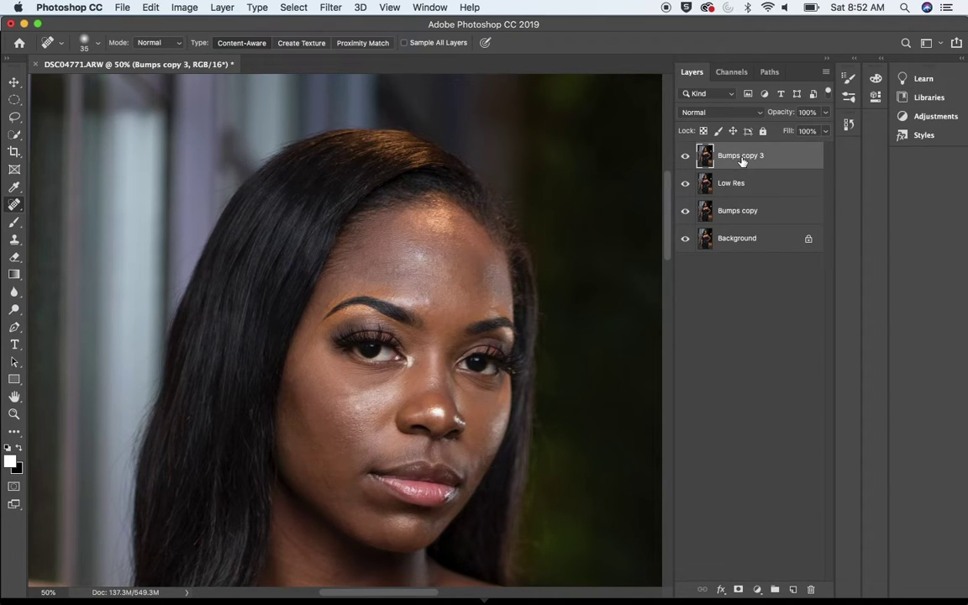
double_click(742, 157)
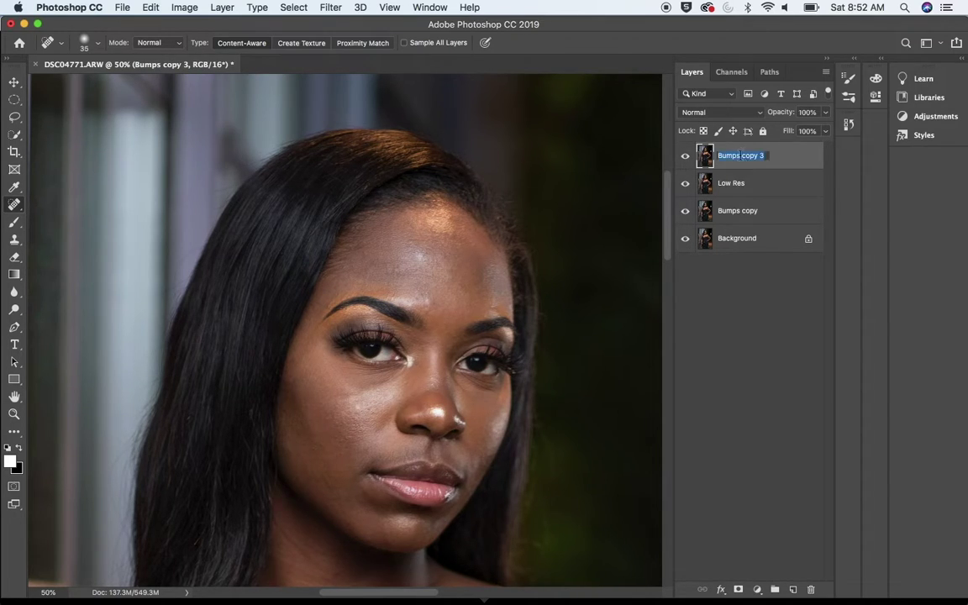
text(Texture)
key(Return)
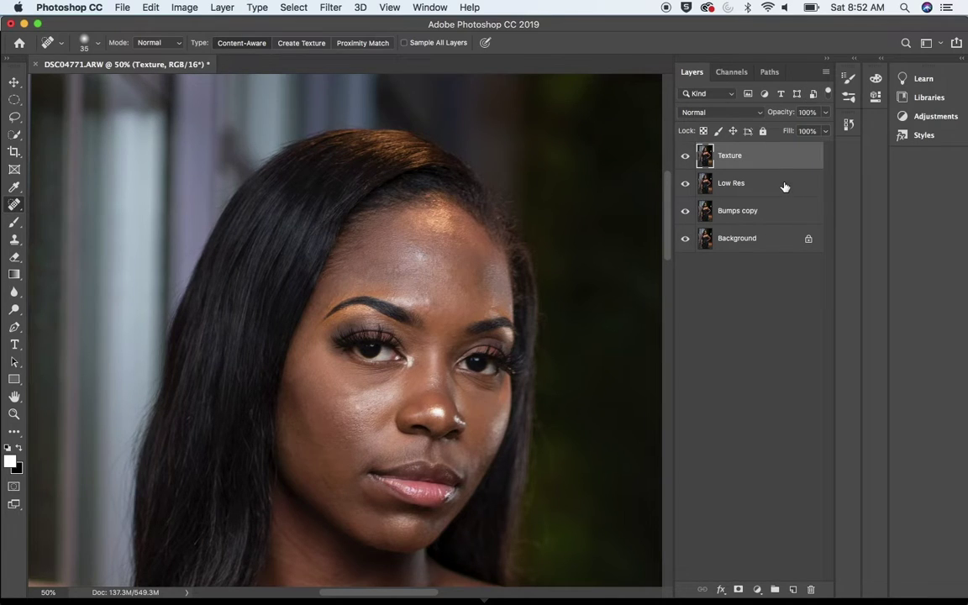
Step: Hide the Texture layer and apply a Gaussian Blur with a 4.0-pixel radius to the Low Res layer
click(686, 159)
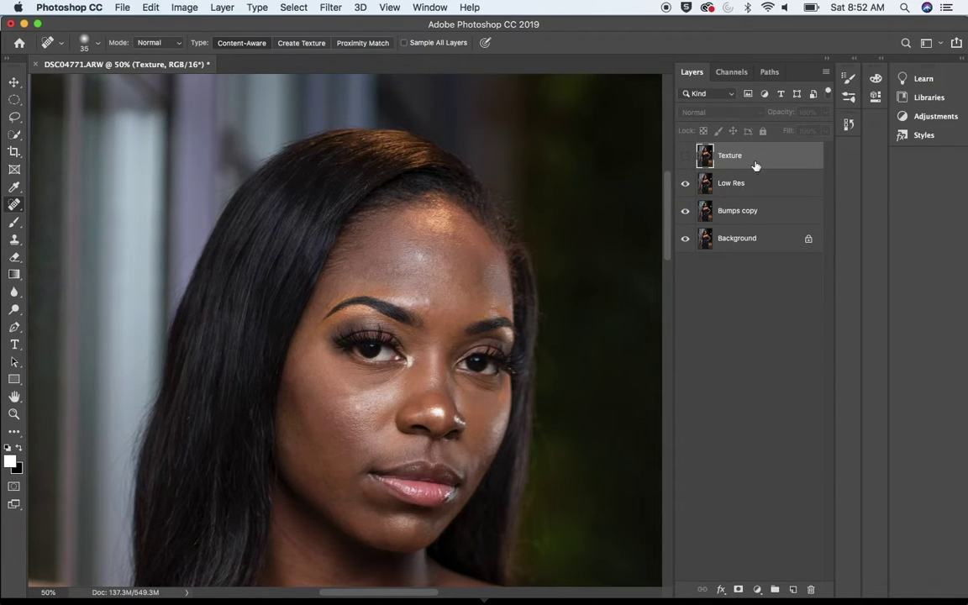
click(757, 187)
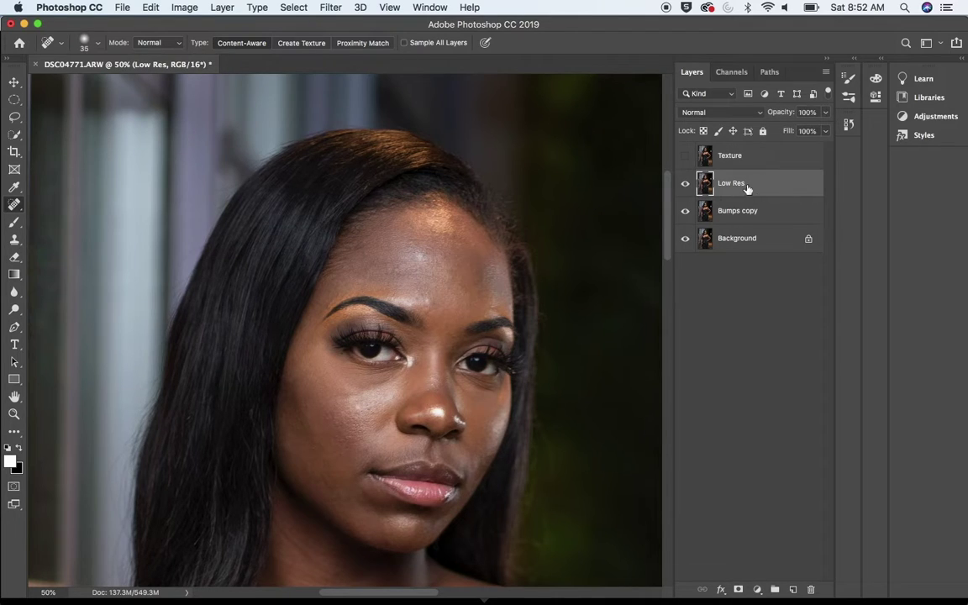
click(330, 10)
mouse_move(428, 171)
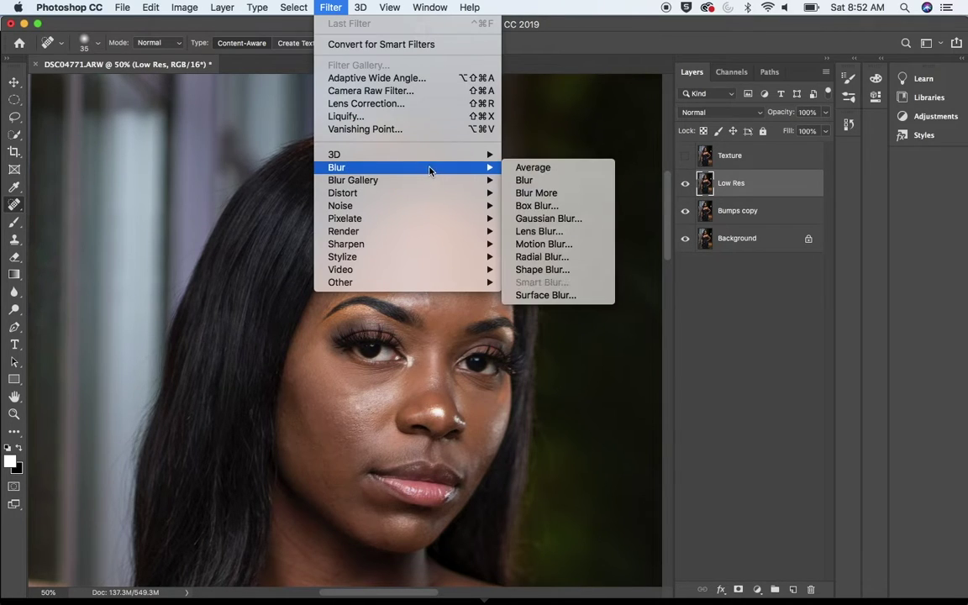
click(556, 220)
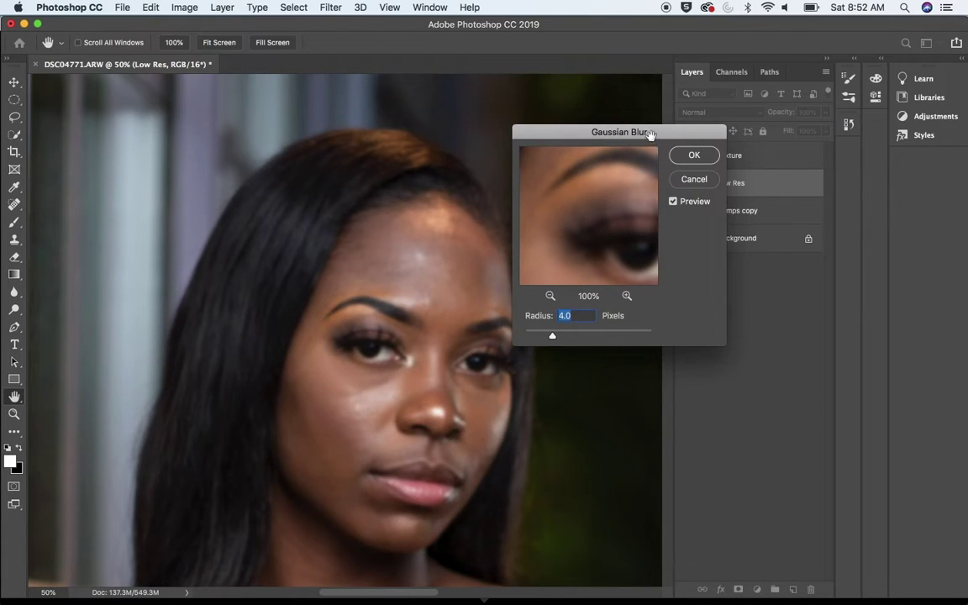
drag(651, 134, 629, 112)
double_click(528, 275)
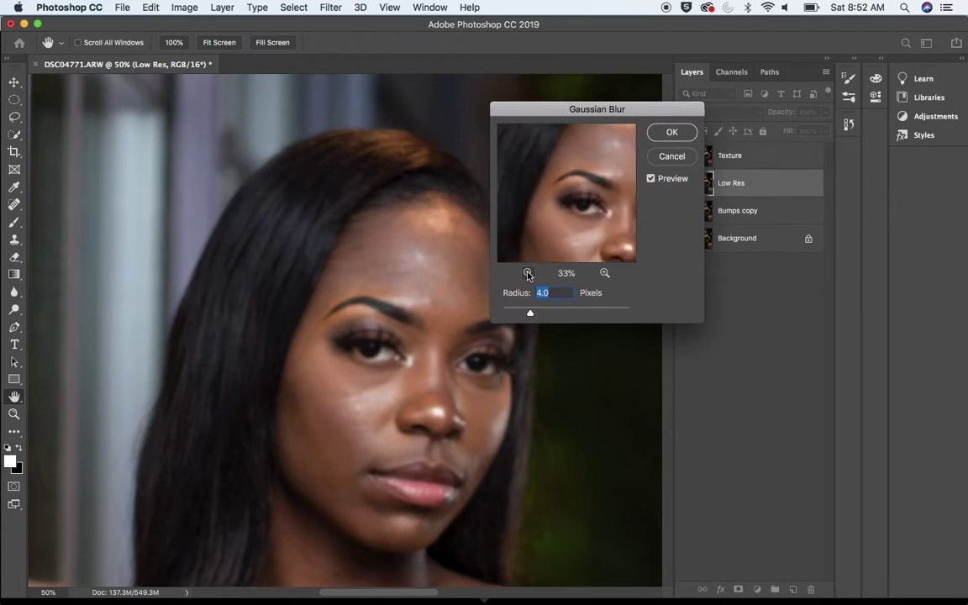
click(528, 275)
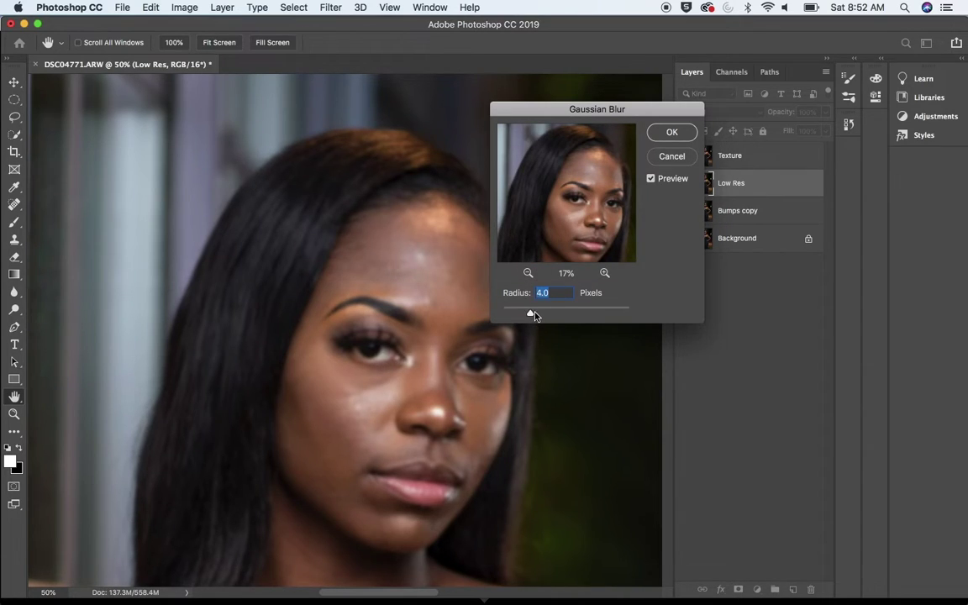
click(673, 134)
key(j)
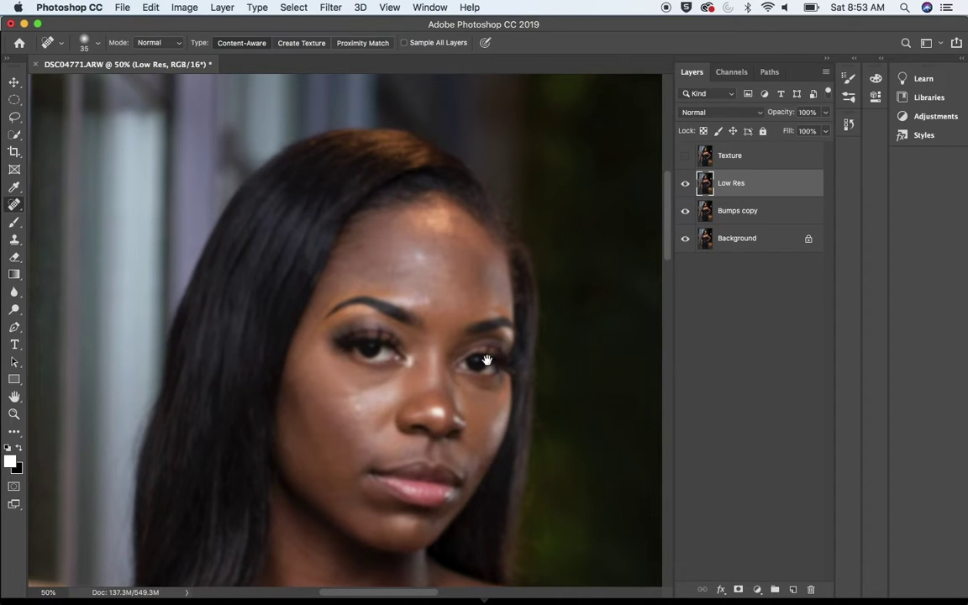
Step: Select the Texture layer and make it visible again, toggling it to compare with the blurred layer below
drag(486, 362, 486, 313)
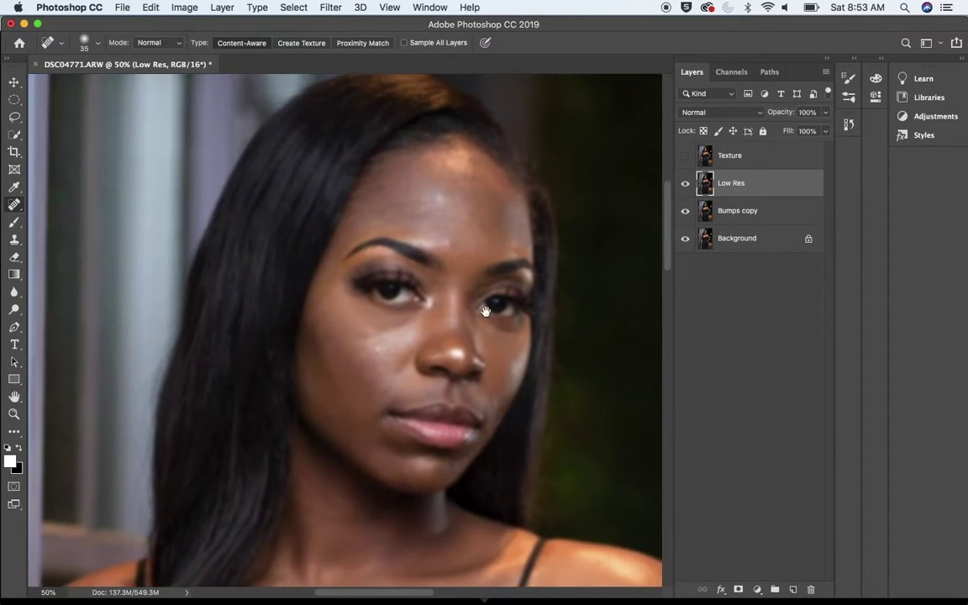
click(751, 160)
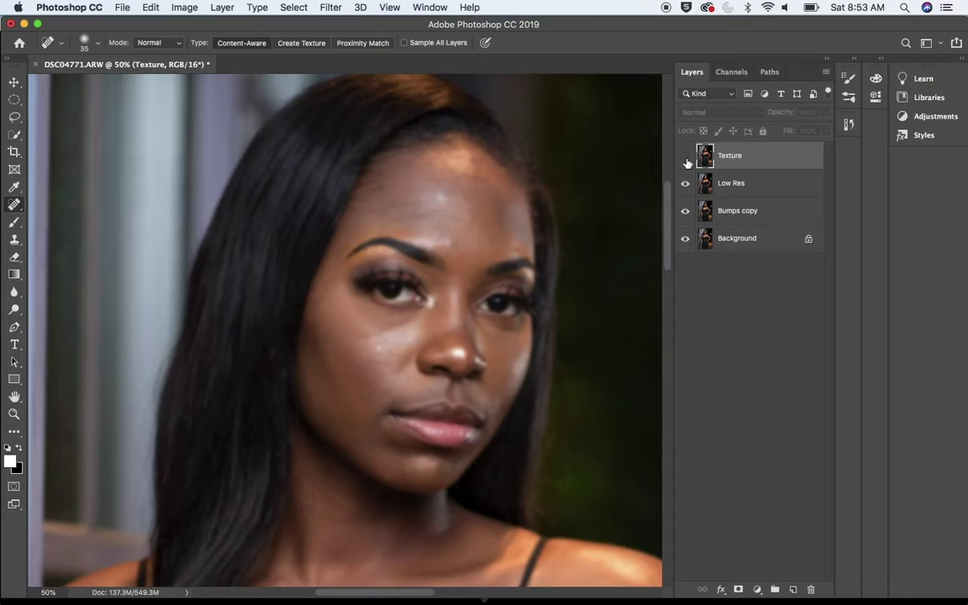
click(686, 156)
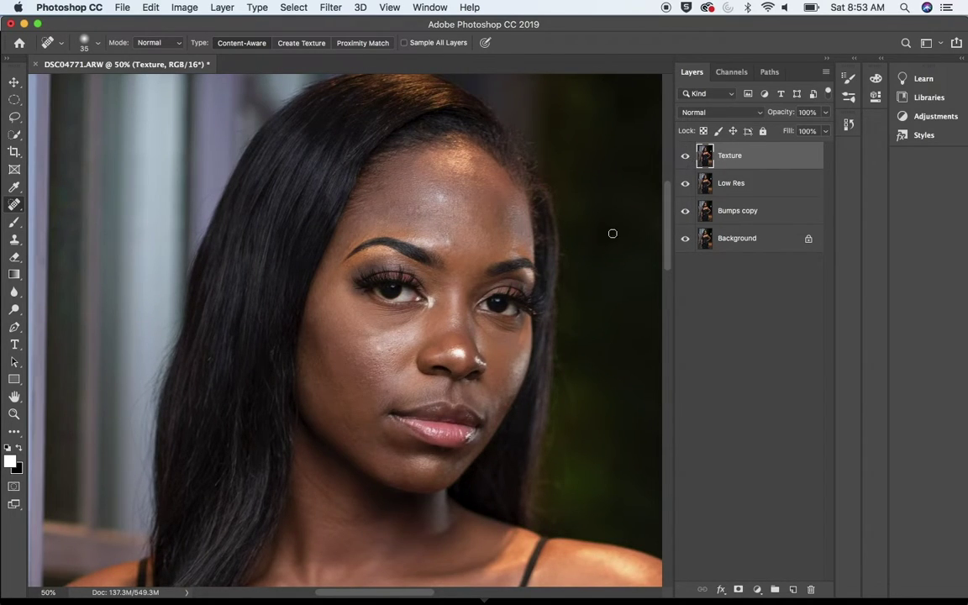
drag(465, 283, 513, 291)
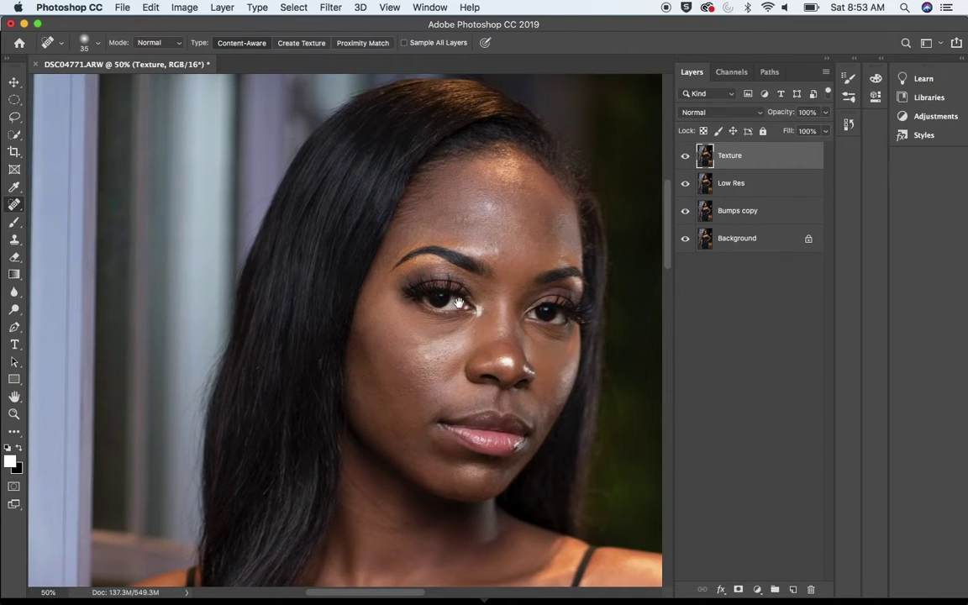
click(686, 155)
click(686, 155)
Step: Run Apply Image on the Texture layer with Low Res as the source layer, Subtract blending, scale 2 and offset 128
click(184, 9)
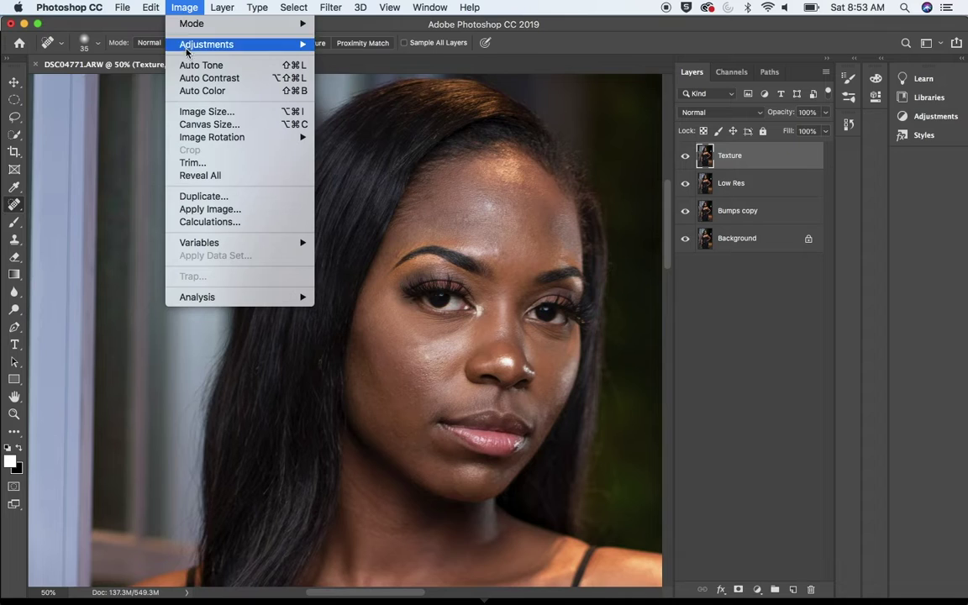
click(218, 211)
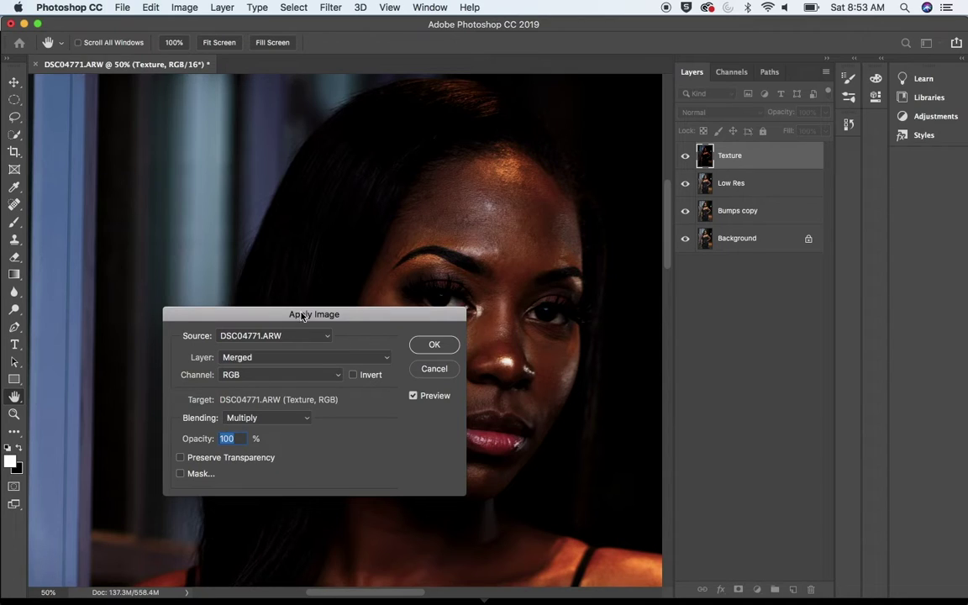
drag(302, 316, 418, 142)
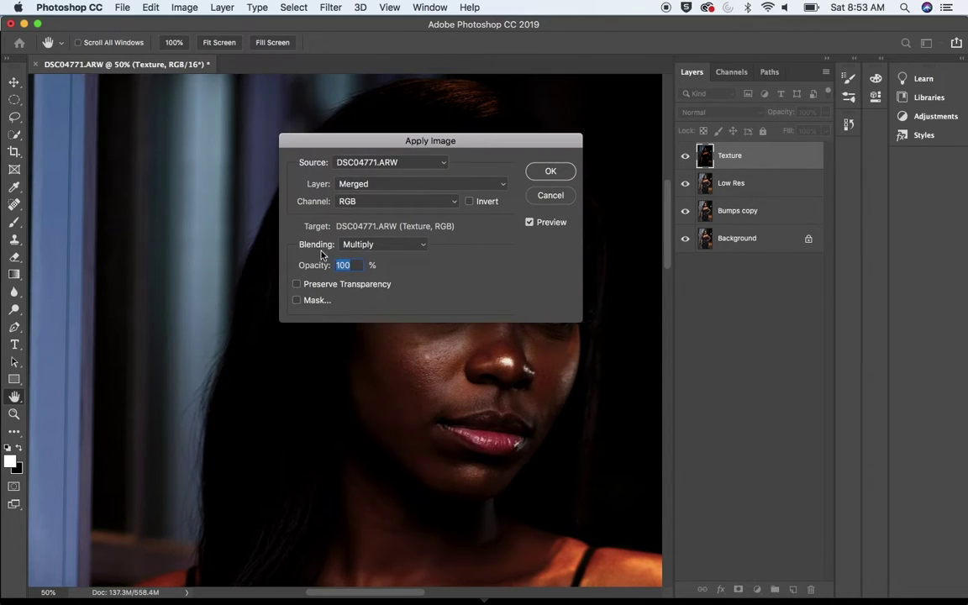
click(425, 249)
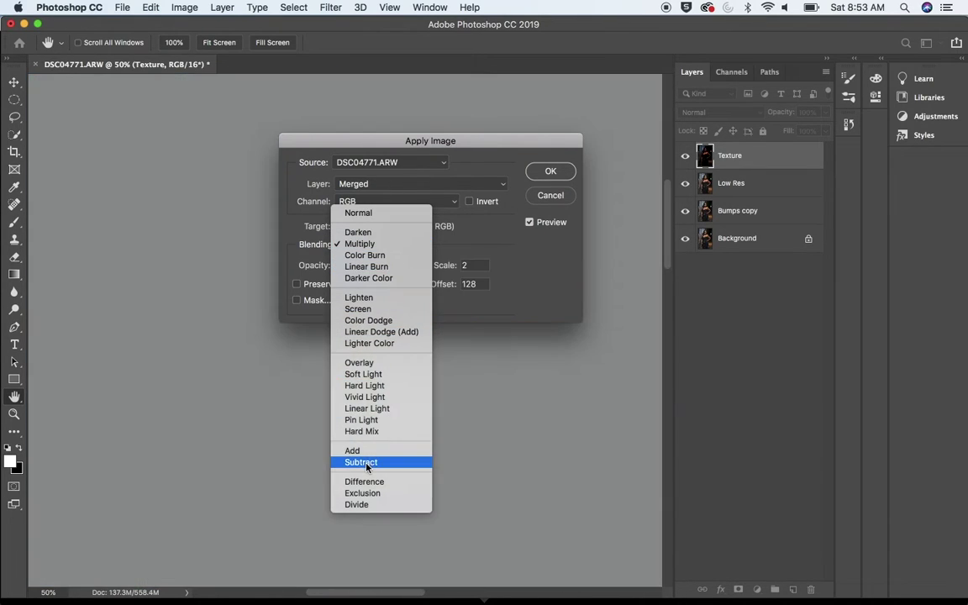
click(366, 463)
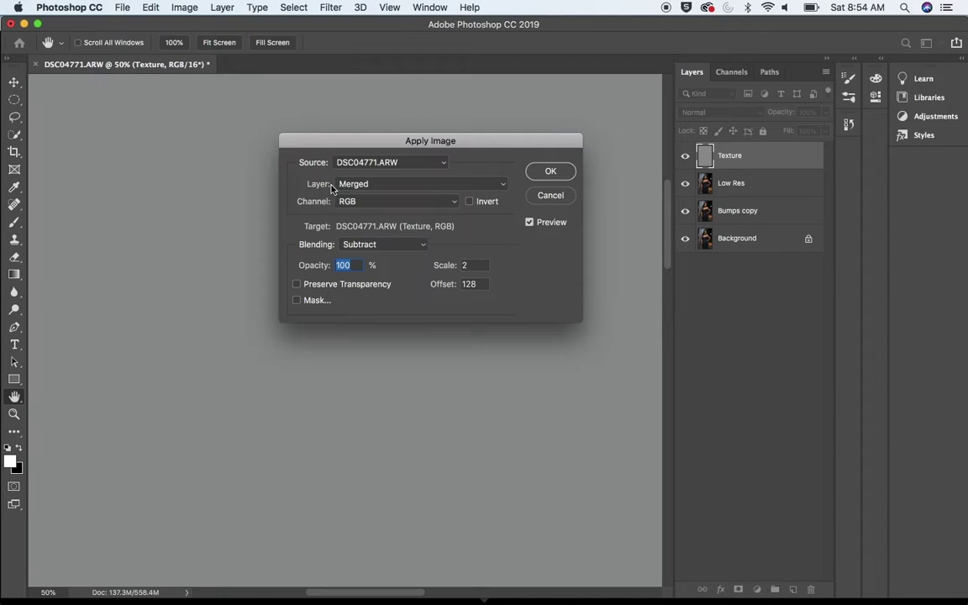
click(504, 186)
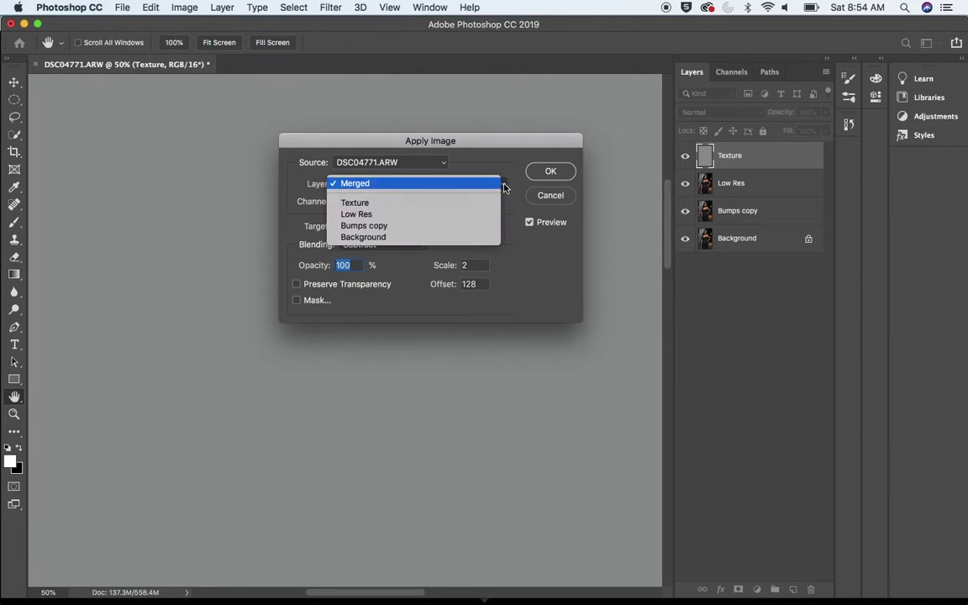
click(373, 216)
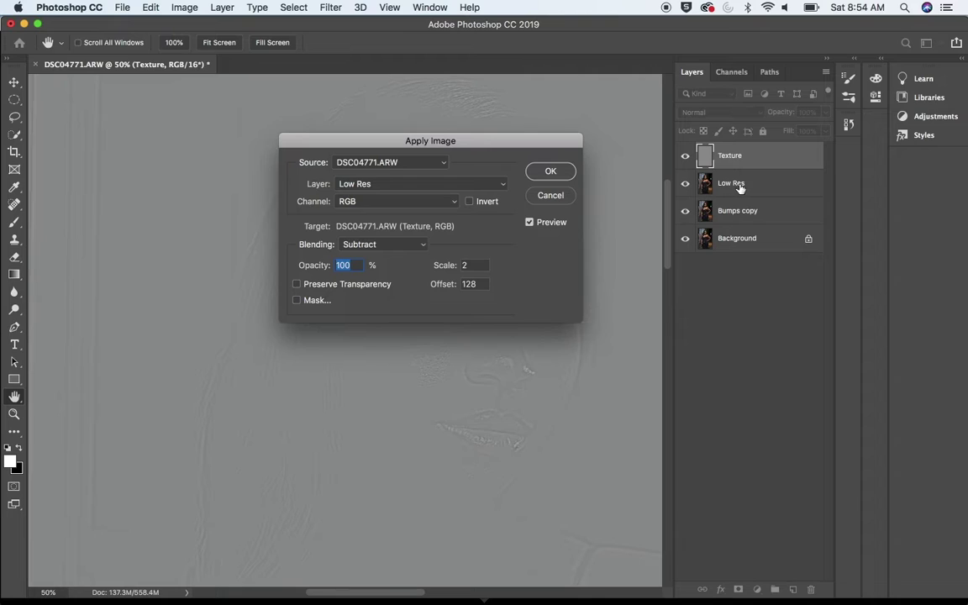
click(551, 173)
key(j)
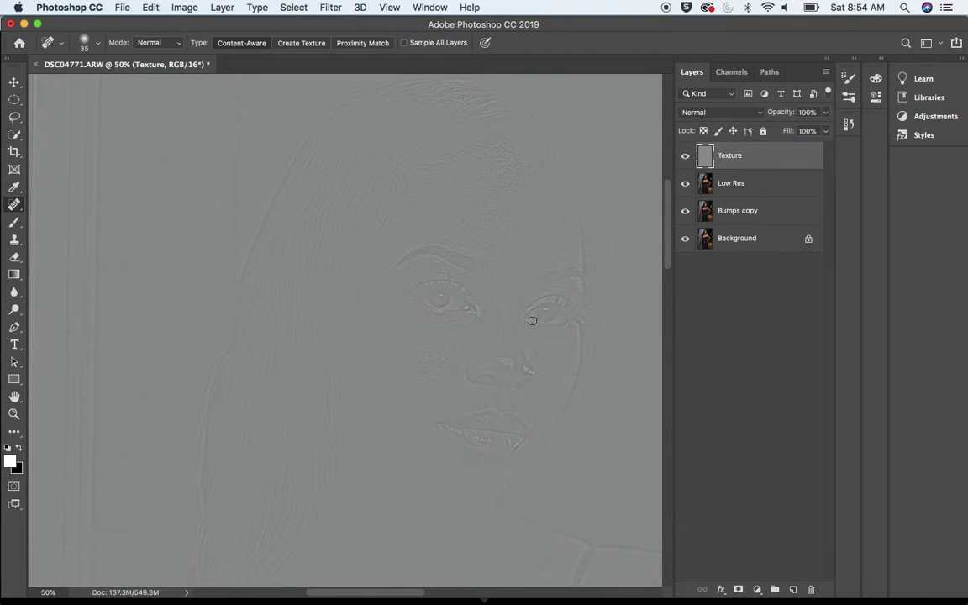
Step: Set the Texture layer's blending mode to Linear Light
mouse_move(518, 353)
mouse_down()
mouse_move(404, 417)
mouse_move(406, 363)
mouse_move(489, 355)
mouse_up()
click(761, 116)
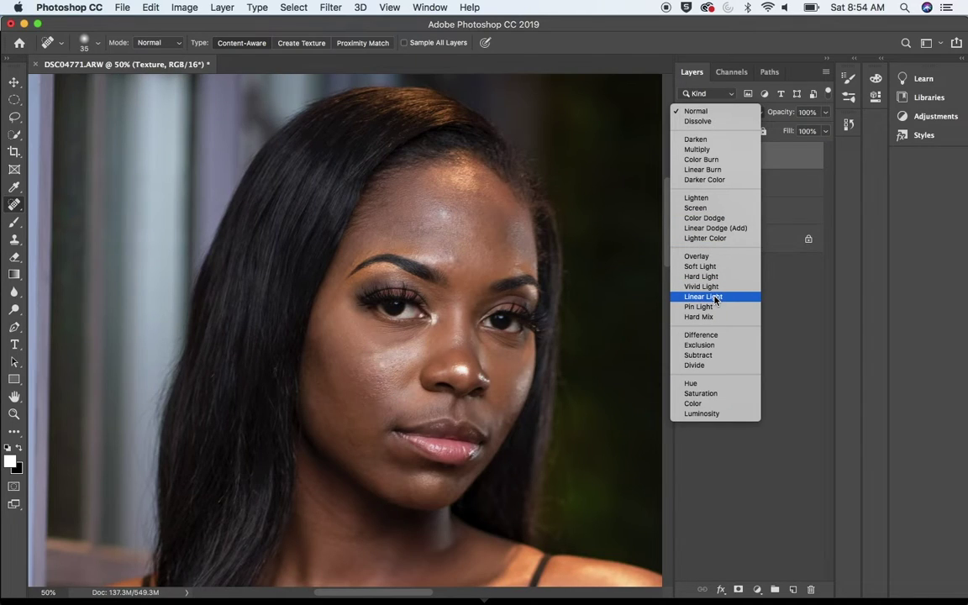
click(716, 299)
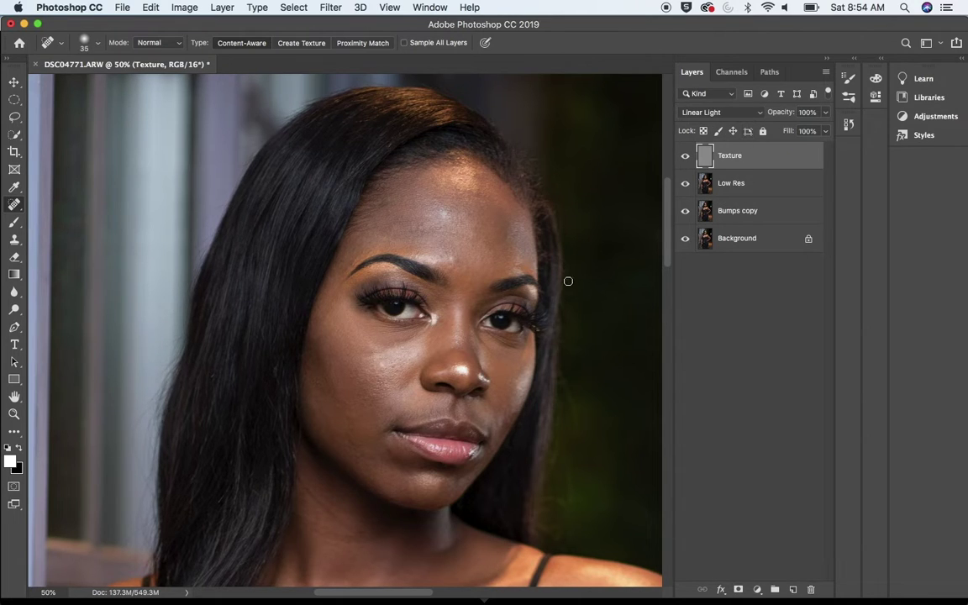
drag(539, 277, 547, 241)
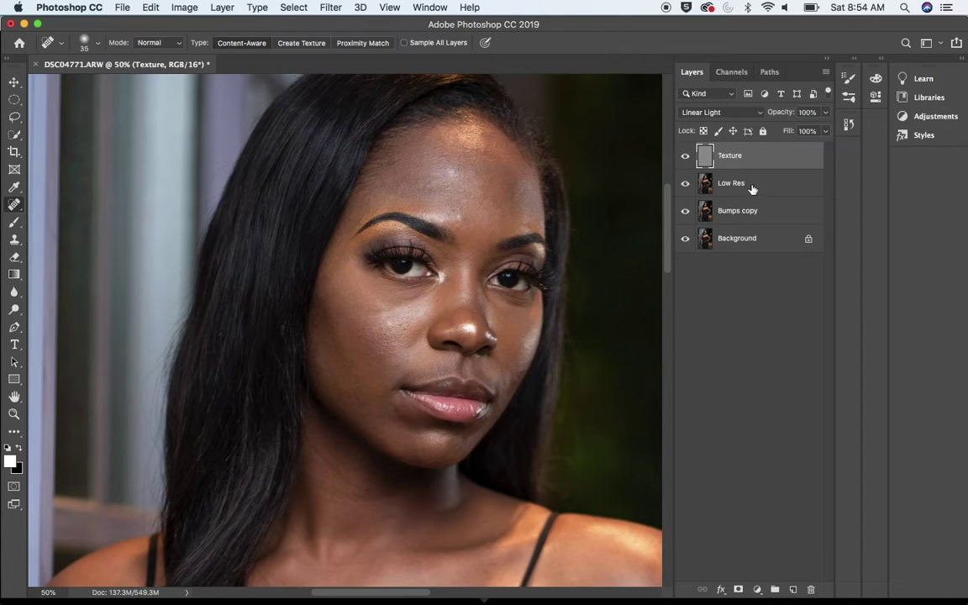
Step: Select the Low Res layer and start blending the forehead tones with the Mixer Brush at size 150
click(744, 187)
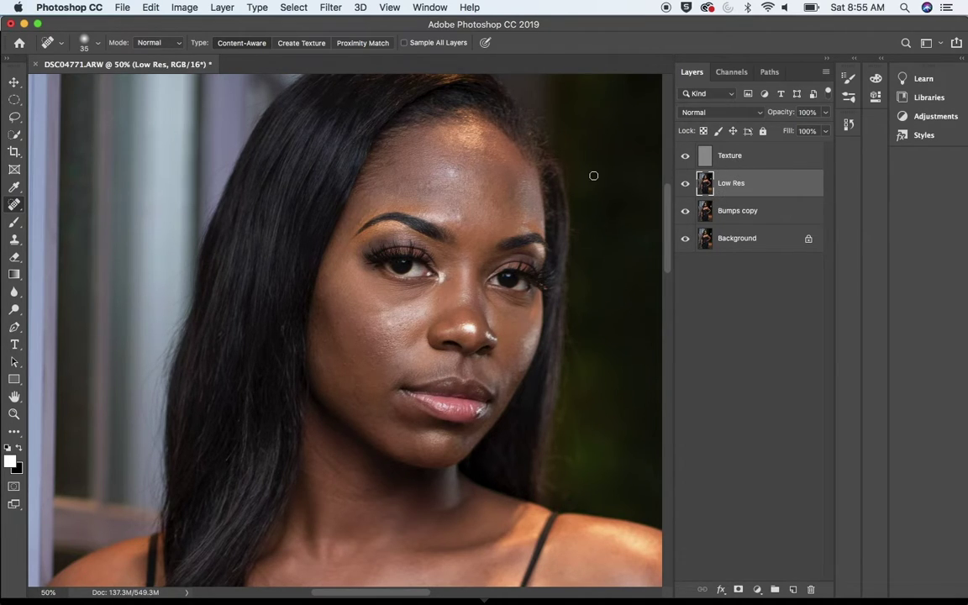
click(20, 228)
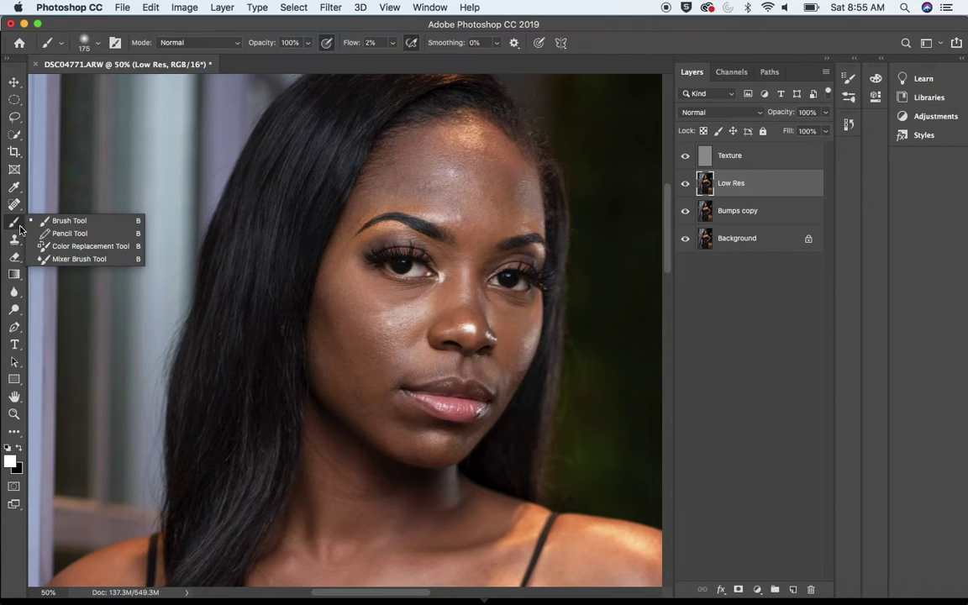
click(73, 261)
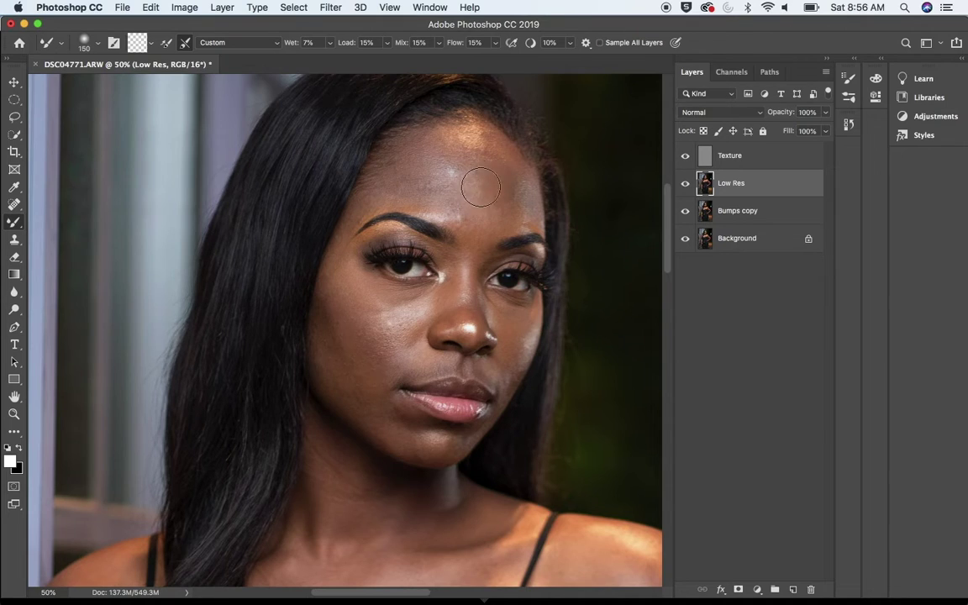
mouse_move(481, 187)
mouse_down()
mouse_move(456, 175)
mouse_move(468, 174)
mouse_up()
mouse_move(523, 147)
mouse_down()
mouse_move(500, 223)
mouse_move(481, 174)
mouse_move(487, 196)
mouse_up()
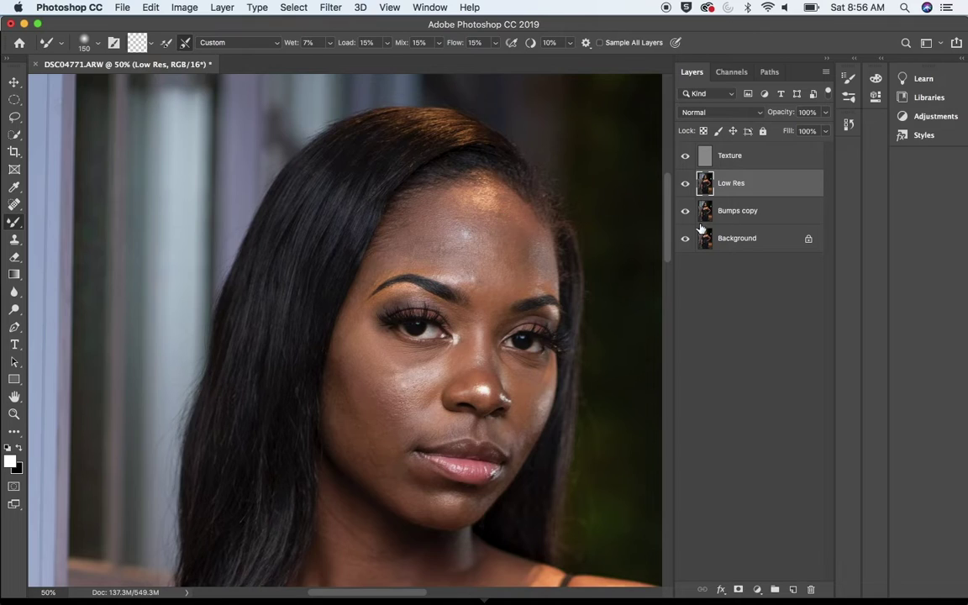
Step: Continue smoothing the forehead on Low Res with the Mixer Brush reduced to size 100
key(bracketleft)
key(bracketleft)
key(bracketright)
mouse_move(481, 218)
mouse_down()
mouse_move(484, 244)
mouse_move(502, 260)
mouse_move(482, 249)
mouse_move(497, 282)
mouse_move(459, 260)
mouse_move(459, 237)
mouse_move(512, 274)
mouse_move(462, 256)
mouse_move(448, 268)
mouse_move(514, 272)
mouse_move(475, 268)
mouse_move(446, 232)
mouse_move(506, 171)
mouse_move(452, 176)
mouse_move(454, 193)
mouse_up()
key(bracketleft)
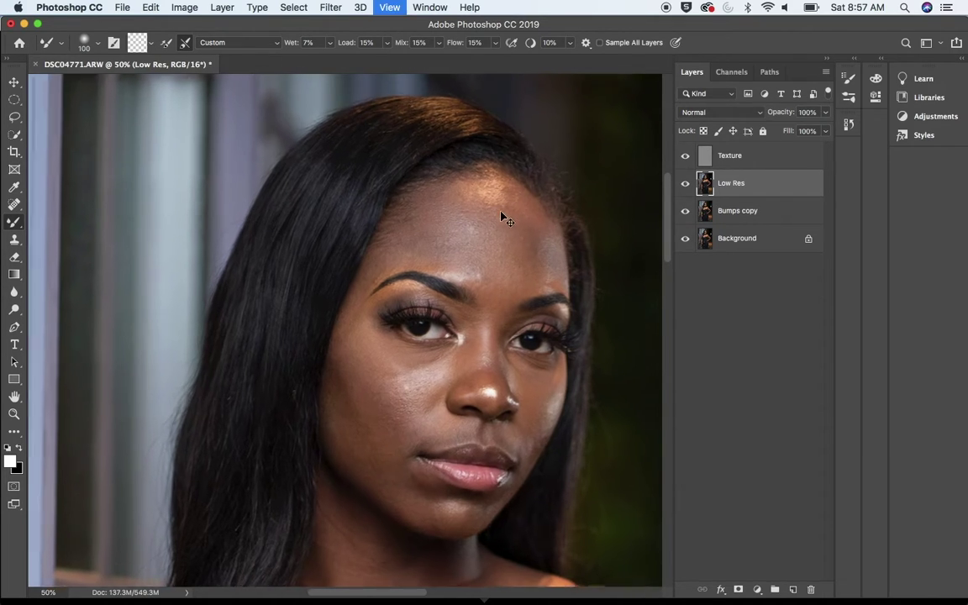
Step: Blend the tonal transitions from the middle of the forehead down toward the eyebrow on the image's right, using a brush smaller than 100
key(super+equal)
key(super+equal)
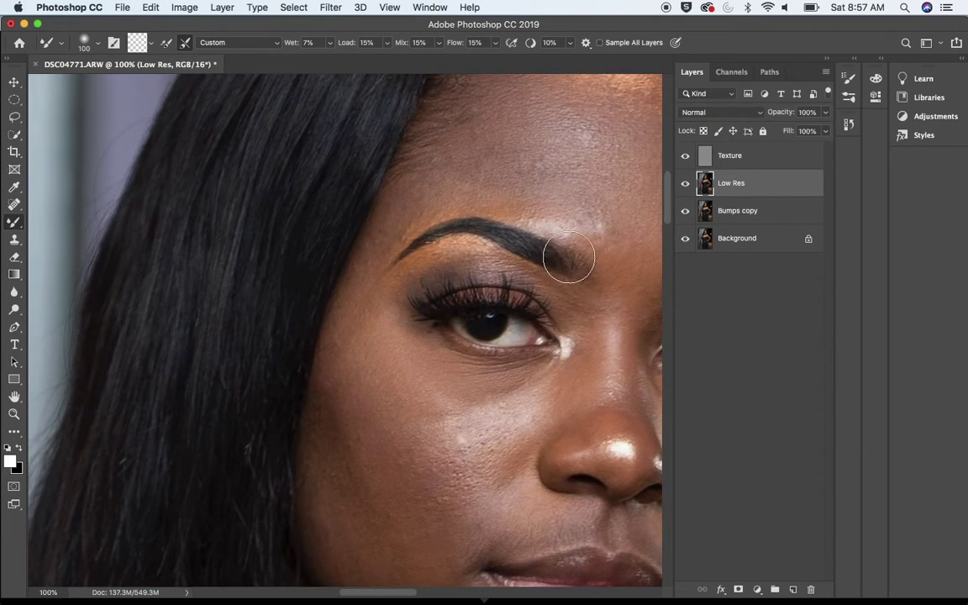
drag(596, 237, 432, 259)
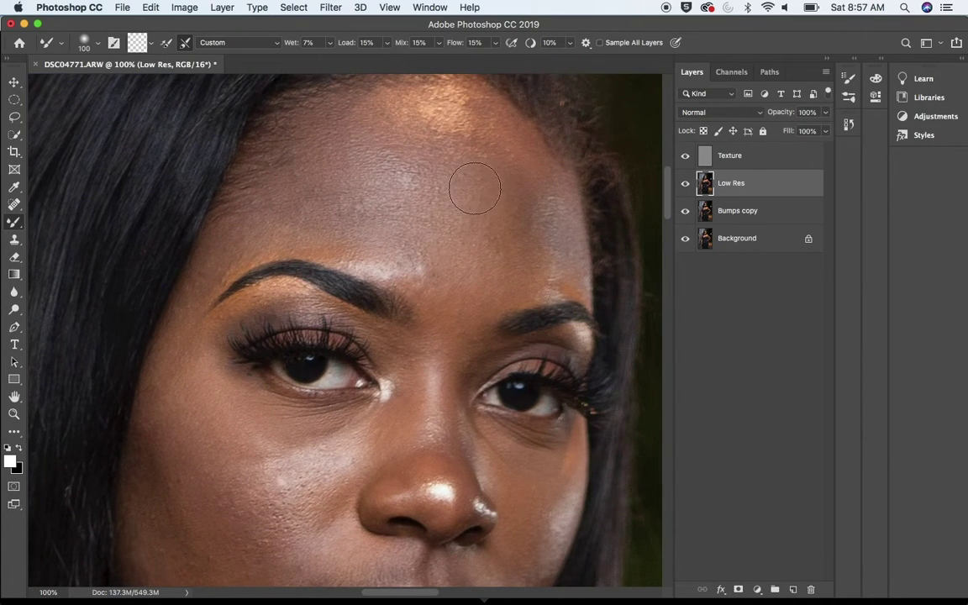
key(bracketleft)
key(bracketleft)
mouse_move(449, 176)
mouse_down()
mouse_move(360, 174)
mouse_move(373, 153)
mouse_move(440, 144)
mouse_move(326, 173)
mouse_move(380, 146)
mouse_move(472, 137)
mouse_move(340, 126)
mouse_move(478, 136)
mouse_move(368, 125)
mouse_move(491, 121)
mouse_move(415, 127)
mouse_move(317, 163)
mouse_move(337, 142)
mouse_move(415, 177)
mouse_move(339, 218)
mouse_move(360, 216)
mouse_move(261, 226)
mouse_move(322, 161)
mouse_move(469, 225)
mouse_move(461, 180)
mouse_move(480, 151)
mouse_move(442, 127)
mouse_move(467, 148)
mouse_move(398, 117)
mouse_move(375, 156)
mouse_move(431, 227)
mouse_move(423, 243)
mouse_move(364, 209)
mouse_move(341, 238)
mouse_move(406, 161)
mouse_move(413, 215)
mouse_move(400, 226)
mouse_move(427, 290)
mouse_move(398, 249)
mouse_move(389, 259)
mouse_move(355, 251)
mouse_move(371, 253)
mouse_move(327, 220)
mouse_move(282, 210)
mouse_move(261, 218)
mouse_move(258, 206)
mouse_move(457, 142)
mouse_move(436, 128)
mouse_move(453, 123)
mouse_move(435, 111)
mouse_move(399, 173)
mouse_move(498, 226)
mouse_move(401, 204)
mouse_move(450, 171)
mouse_move(531, 233)
mouse_move(528, 206)
mouse_move(546, 242)
mouse_move(553, 168)
mouse_move(561, 251)
mouse_move(595, 251)
mouse_move(550, 204)
mouse_move(553, 229)
mouse_move(495, 210)
mouse_move(562, 278)
mouse_up()
Step: Soften the patch beside the right hairline and the highlight across the upper forehead with the Mixer Brush at size 45
key(bracketleft)
key(bracketleft)
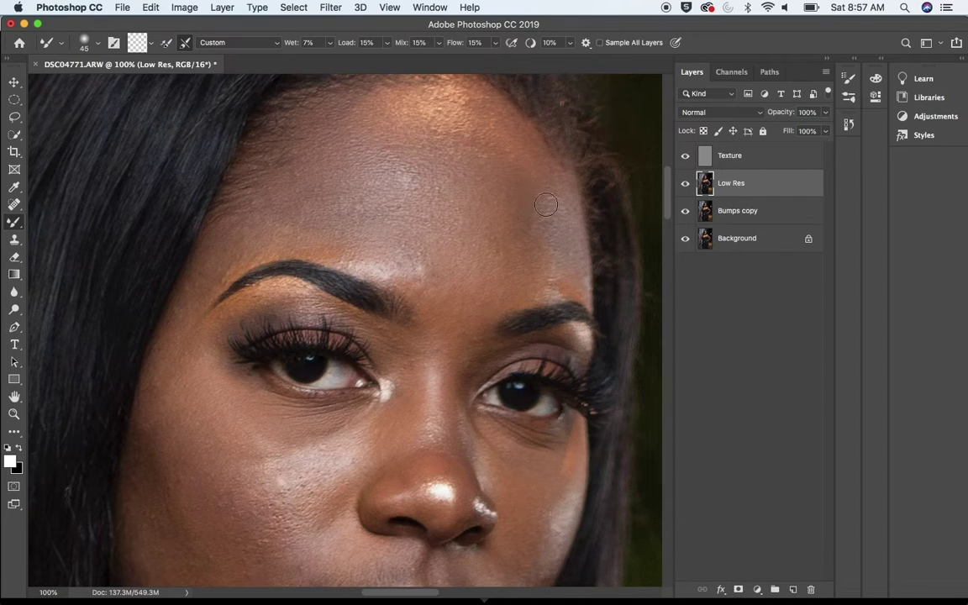
mouse_move(547, 205)
mouse_down()
mouse_move(556, 250)
mouse_move(552, 216)
mouse_up()
mouse_move(485, 133)
mouse_down()
mouse_move(590, 137)
mouse_move(479, 134)
mouse_move(501, 137)
mouse_move(455, 112)
mouse_move(372, 114)
mouse_up()
Step: Blend the skin around the nose bridge and inner eye corner, reducing the Mixer Brush to size 35
mouse_move(438, 258)
mouse_down()
mouse_move(414, 266)
mouse_move(426, 286)
mouse_move(369, 255)
mouse_move(393, 245)
mouse_move(477, 288)
mouse_move(463, 316)
mouse_move(435, 296)
mouse_move(427, 256)
mouse_move(417, 271)
mouse_move(461, 288)
mouse_move(473, 333)
mouse_move(478, 291)
mouse_move(454, 299)
mouse_move(426, 264)
mouse_move(406, 258)
mouse_move(443, 300)
mouse_move(472, 304)
mouse_move(498, 290)
mouse_move(446, 343)
mouse_move(410, 360)
mouse_up()
key(bracketleft)
mouse_move(399, 352)
mouse_down()
mouse_move(404, 380)
mouse_move(394, 403)
mouse_move(403, 353)
mouse_move(365, 336)
mouse_move(430, 370)
mouse_move(441, 336)
mouse_move(426, 289)
mouse_move(409, 280)
mouse_move(419, 275)
mouse_move(369, 269)
mouse_move(509, 312)
mouse_move(484, 376)
mouse_move(458, 363)
mouse_move(481, 373)
mouse_move(479, 352)
mouse_move(465, 378)
mouse_move(457, 375)
mouse_move(479, 323)
mouse_move(456, 357)
mouse_move(456, 332)
mouse_move(485, 355)
mouse_move(477, 340)
mouse_move(491, 348)
mouse_move(436, 374)
mouse_move(421, 418)
mouse_up()
Step: Smooth the highlight on the cheek below the left-hand eye with the Mixer Brush at about size 50
drag(363, 398, 415, 274)
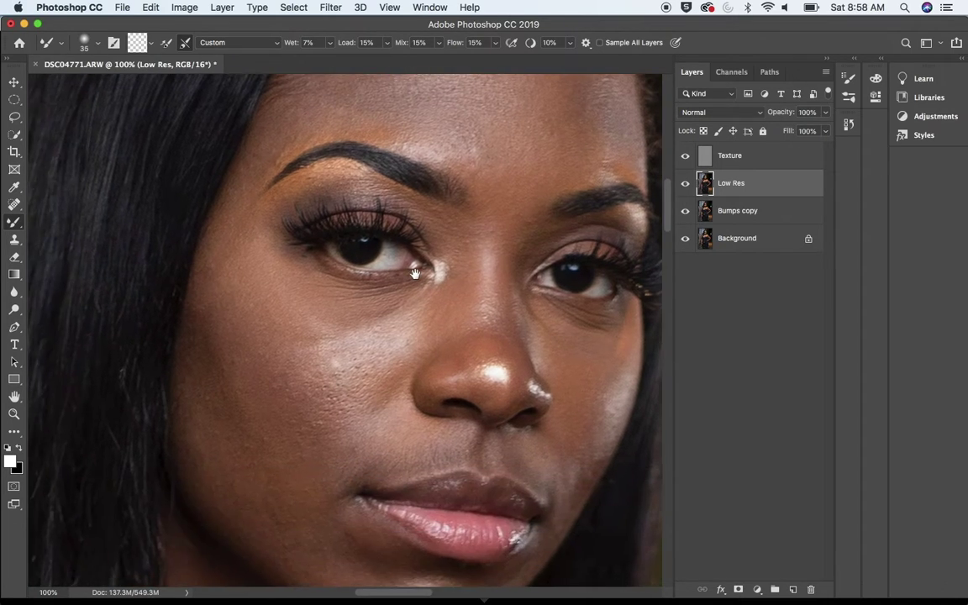
key(bracketright)
key(bracketright)
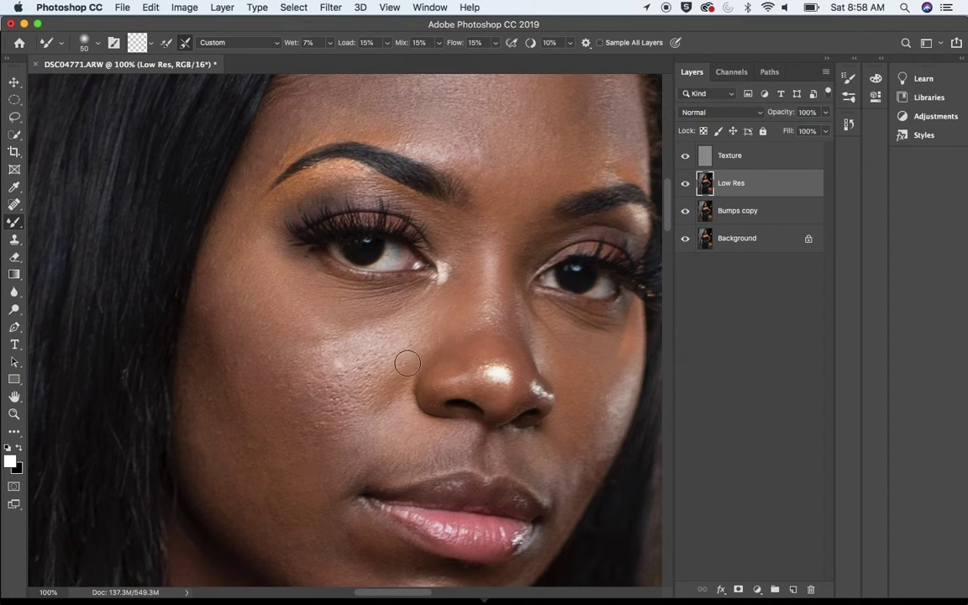
key(bracketright)
key(bracketright)
key(bracketleft)
key(bracketleft)
mouse_move(314, 319)
mouse_down()
mouse_move(365, 321)
mouse_move(349, 337)
mouse_move(318, 339)
mouse_move(298, 326)
mouse_move(328, 370)
mouse_move(355, 379)
mouse_move(326, 413)
mouse_move(360, 397)
mouse_up()
Step: Blend the outer and lower part of that cheek with the Mixer Brush at size 90, then reduce the brush to 60
key(bracketright)
key(bracketright)
key(bracketright)
key(bracketright)
mouse_move(292, 358)
mouse_down()
mouse_move(326, 389)
mouse_move(302, 382)
mouse_move(340, 409)
mouse_move(318, 415)
mouse_up()
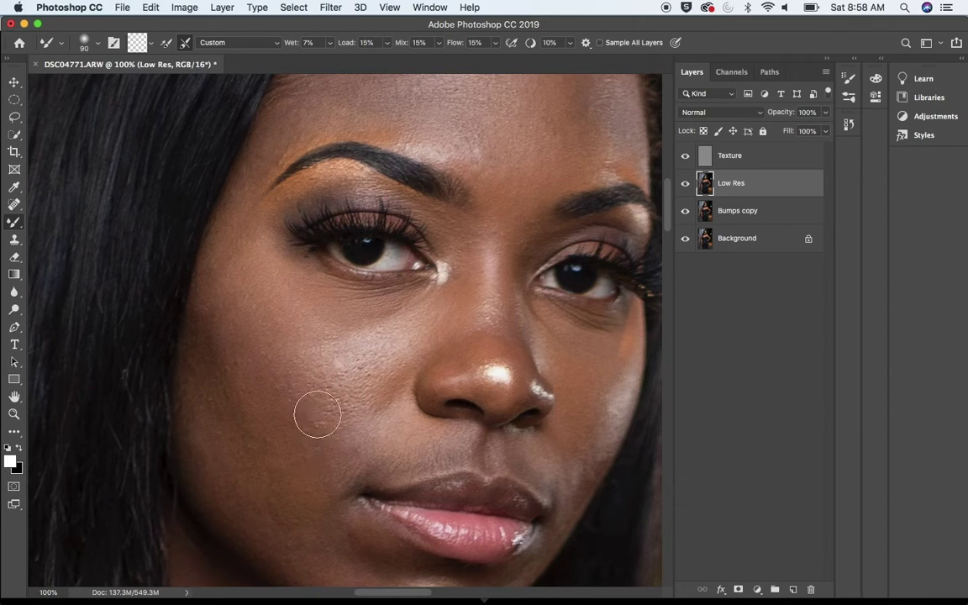
key(bracketleft)
key(bracketleft)
key(bracketleft)
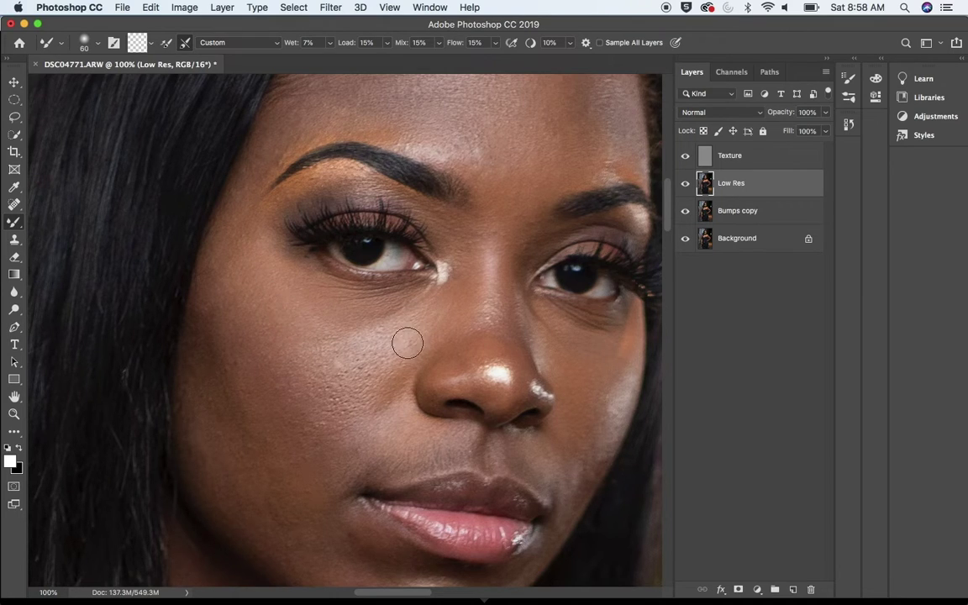
Step: Even out the remaining facial tones on the Low Res layer, varying the Mixer Brush size up to about 80
key(super+minus)
key(super+minus)
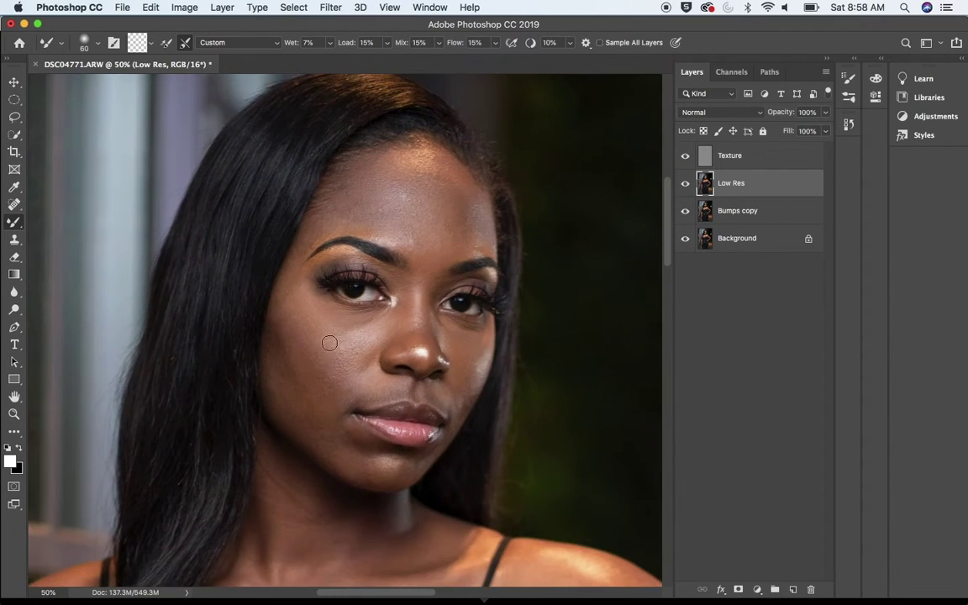
key(bracketright)
key(bracketright)
key(bracketleft)
key(bracketright)
key(bracketright)
key(bracketleft)
key(bracketleft)
key(bracketright)
key(bracketright)
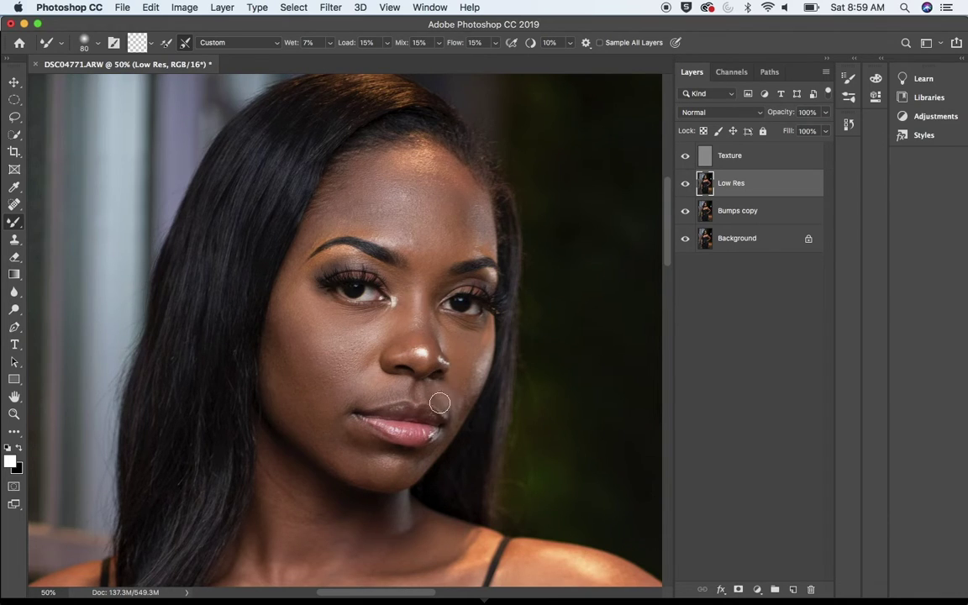
Step: Readjust the Mixer Brush size and blend the tones across the middle of the forehead
key(bracketleft)
key(bracketleft)
key(bracketleft)
key(bracketright)
mouse_move(417, 182)
mouse_down()
mouse_move(373, 204)
mouse_move(441, 180)
mouse_move(439, 173)
mouse_move(455, 189)
mouse_move(454, 176)
mouse_move(403, 169)
mouse_move(395, 198)
mouse_move(377, 214)
mouse_move(377, 233)
mouse_move(407, 170)
mouse_move(441, 188)
mouse_up()
Step: Set the Mixer Brush to size 60 for smoothing the skin tones around the neck and jawline
scroll(407, 405, down, 5)
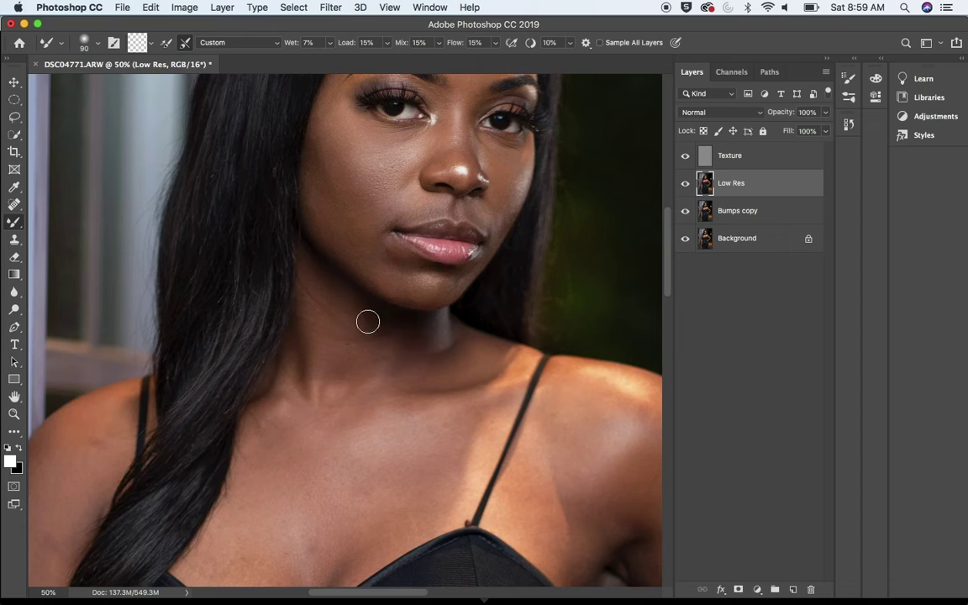
key(bracketleft)
key(bracketleft)
key(bracketleft)
scroll(404, 336, up, 5)
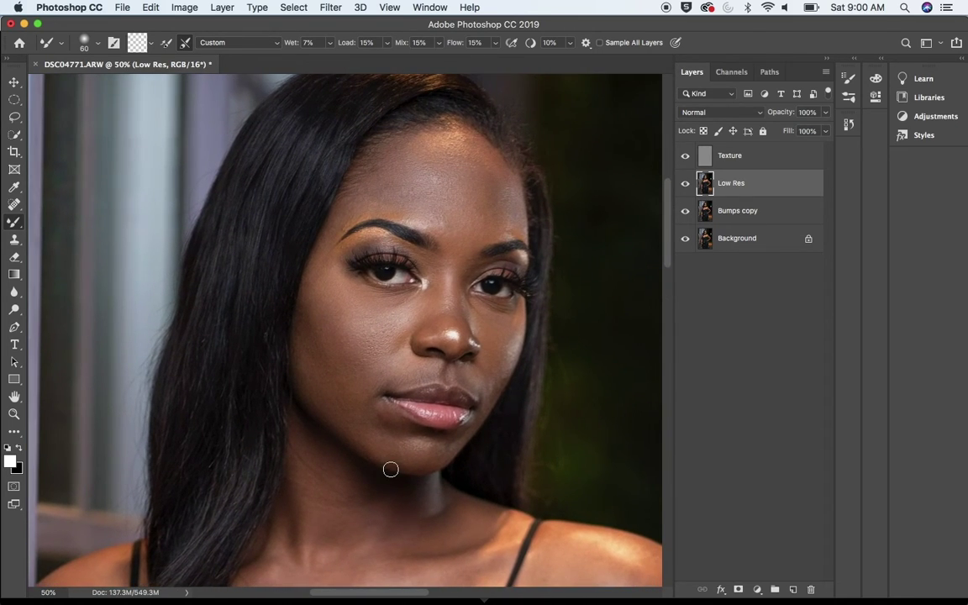
Step: Group the Texture and Low Res layers and name the group "Freq sep"
shift+click(765, 163)
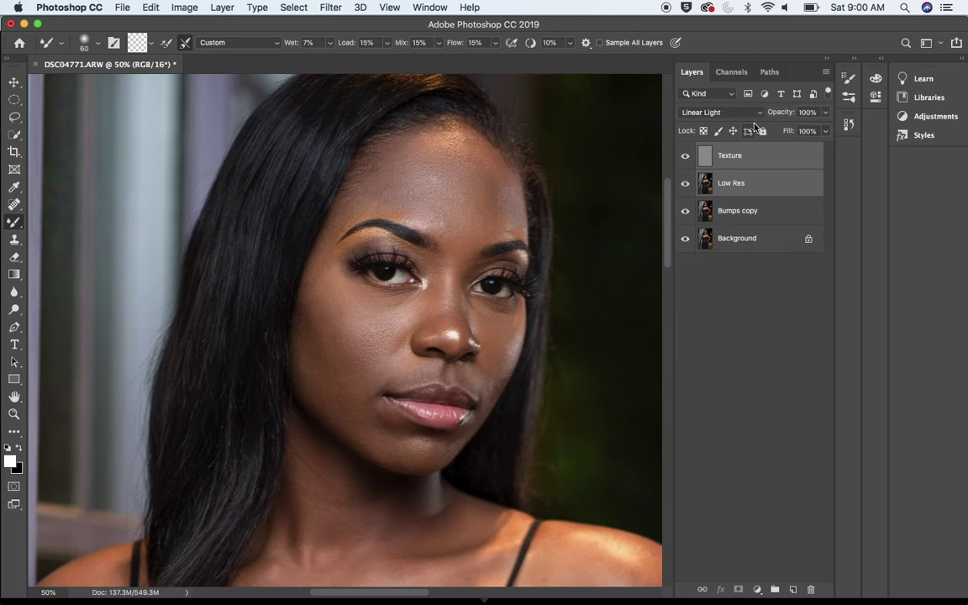
key(super+g)
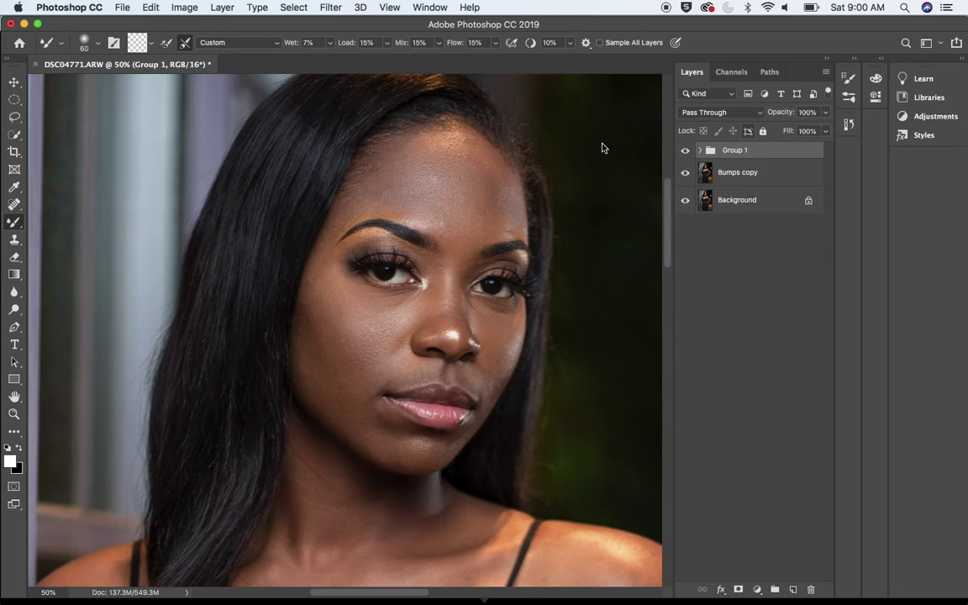
double_click(736, 151)
text(Freq sep)
key(Return)
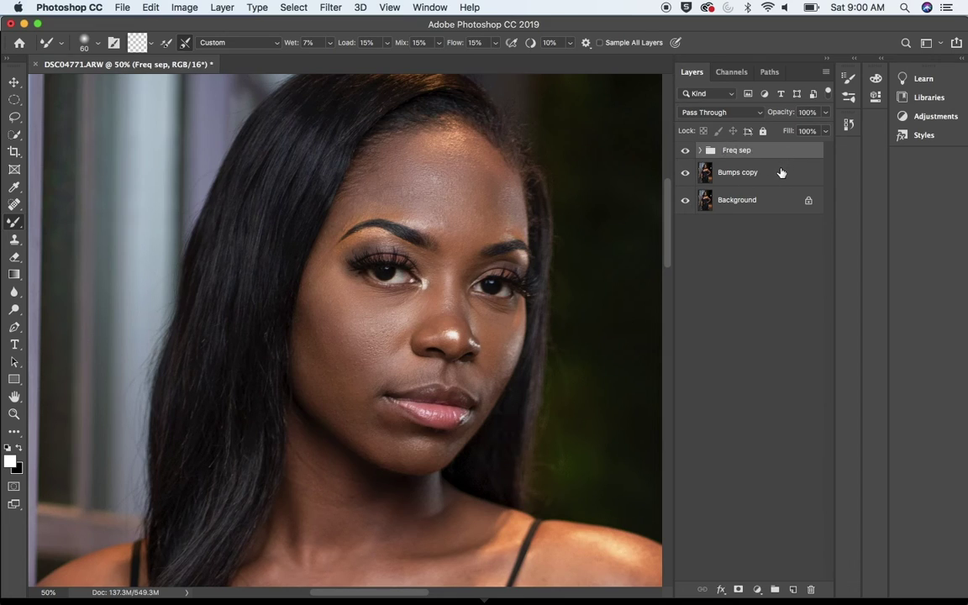
Step: Toggle the Freq sep group's visibility to compare before and after, and examine the retouched skin across the whole portrait
click(685, 152)
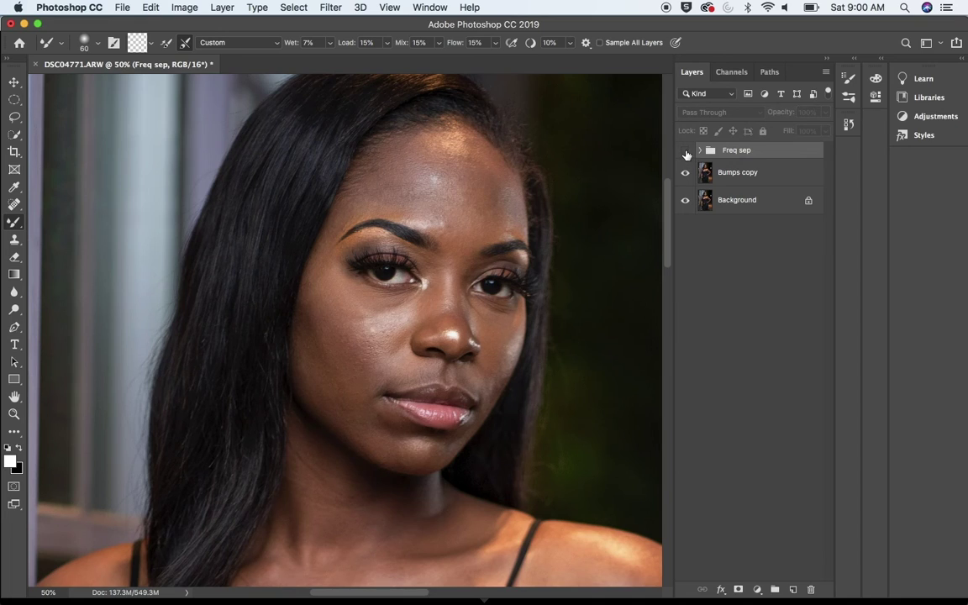
click(685, 151)
click(685, 153)
click(685, 153)
click(685, 153)
click(685, 153)
click(685, 153)
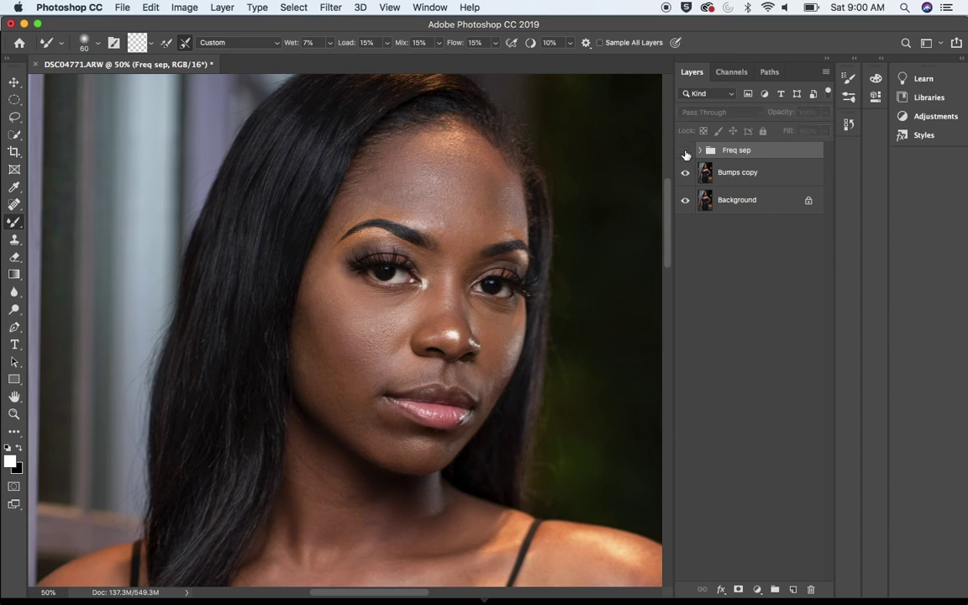
click(685, 153)
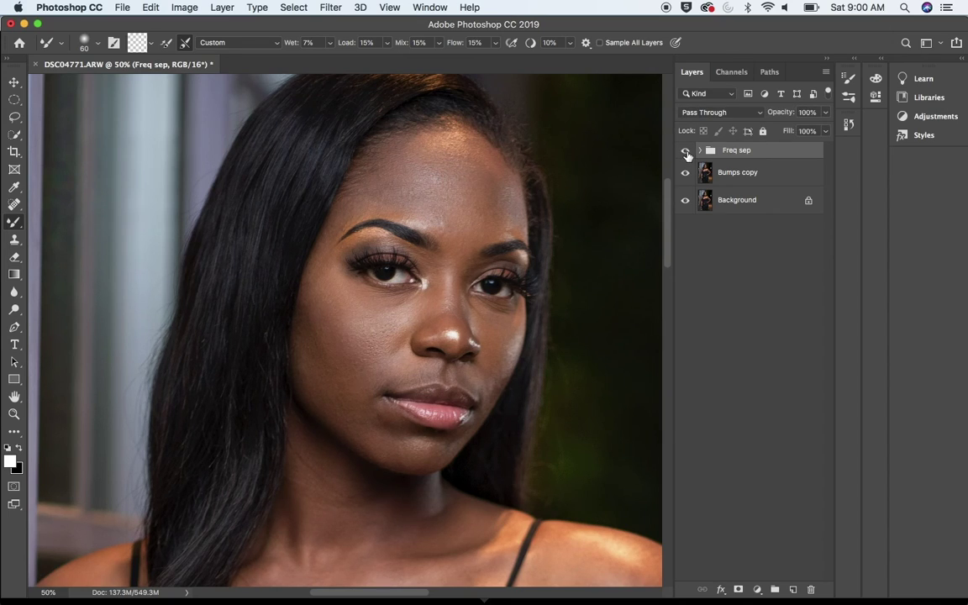
key(super+minus)
key(super+minus)
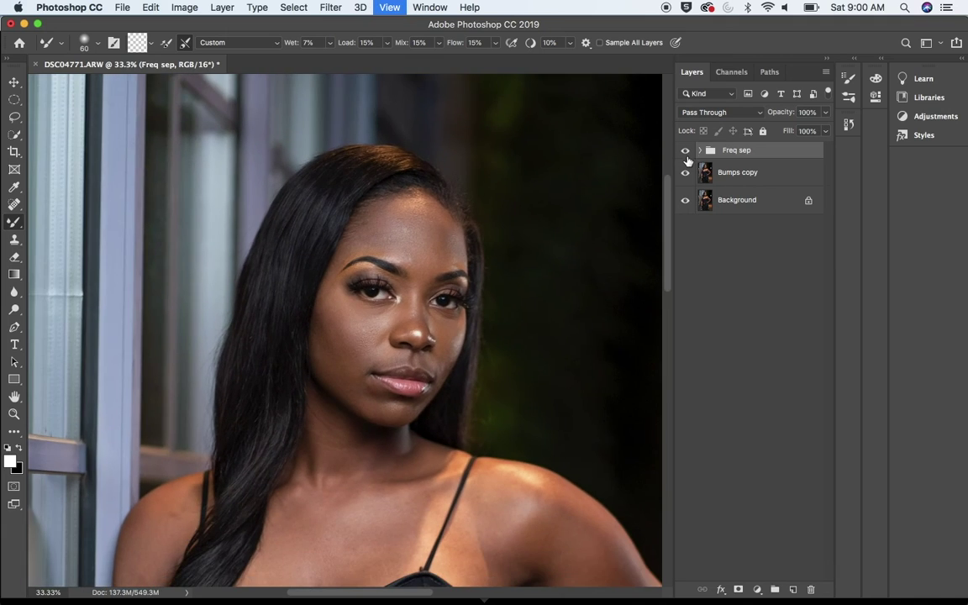
scroll(485, 294, down, 5)
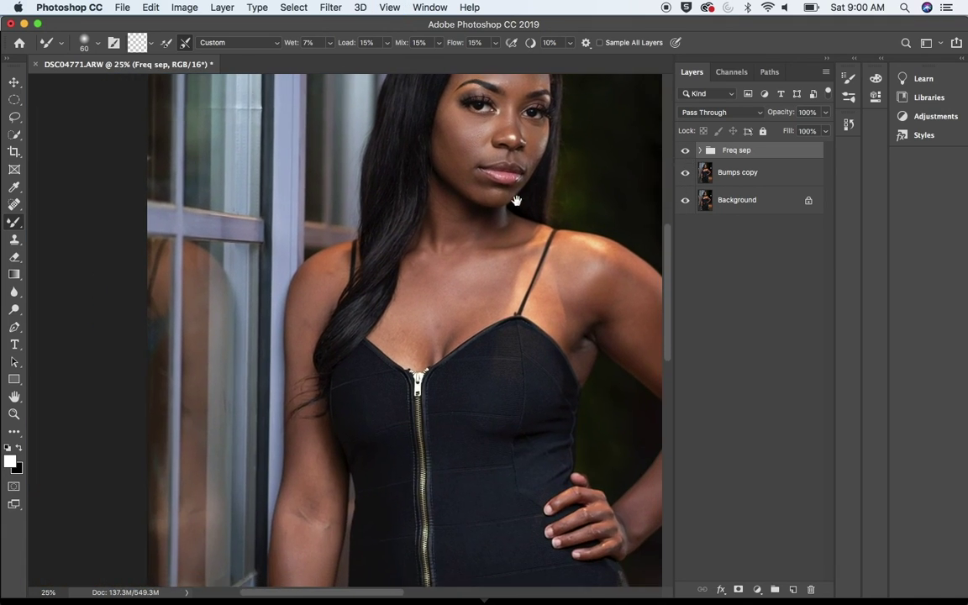
scroll(498, 298, down, 3)
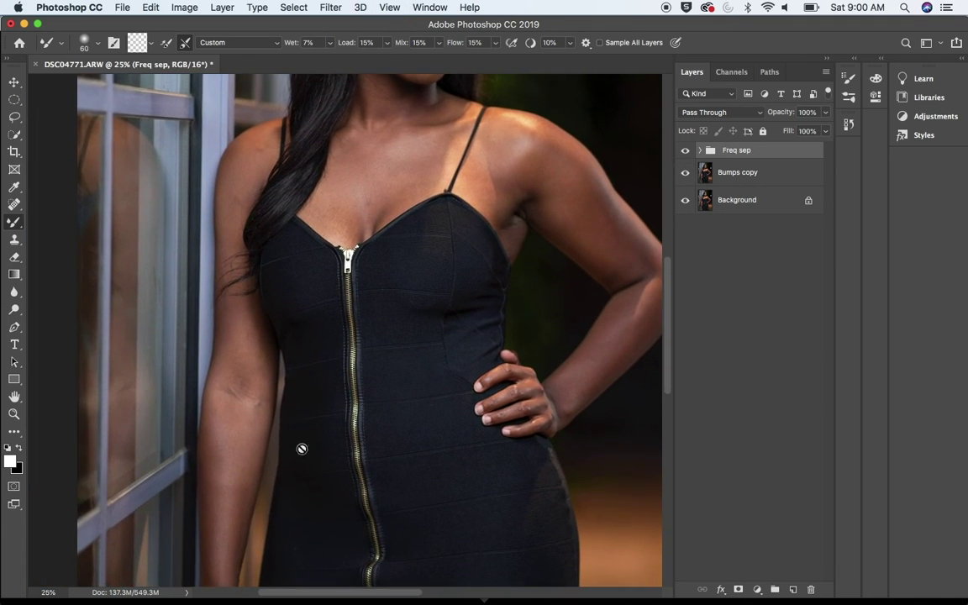
scroll(447, 196, up, 6)
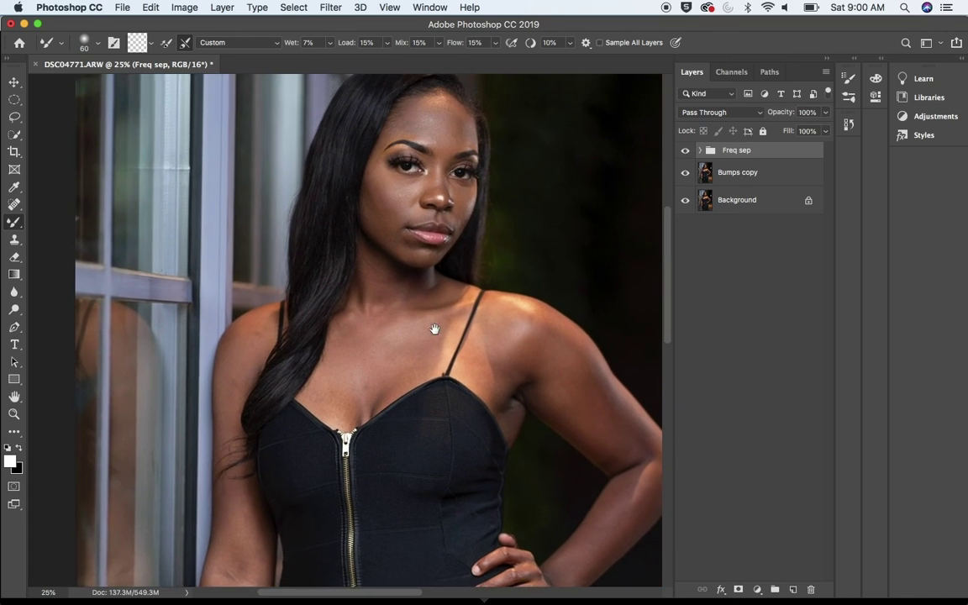